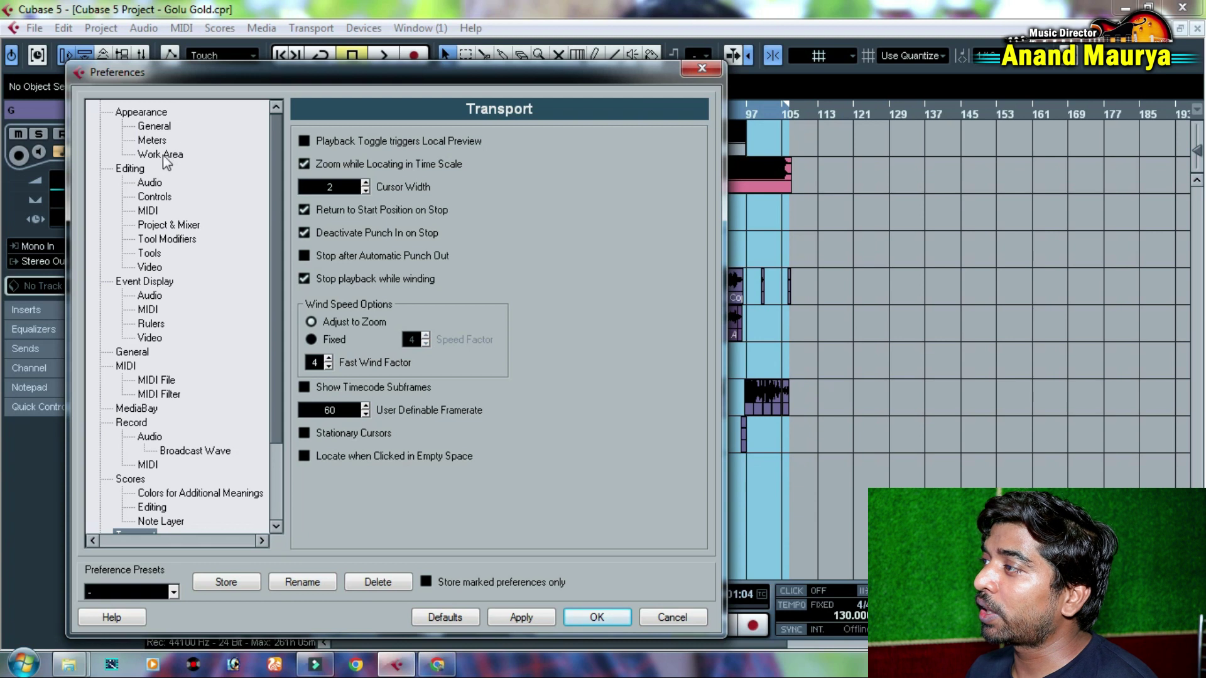
# Lower the project window's Cycle Intensity in the work area appearance preferences and accept the change
pyautogui.click(167, 155)
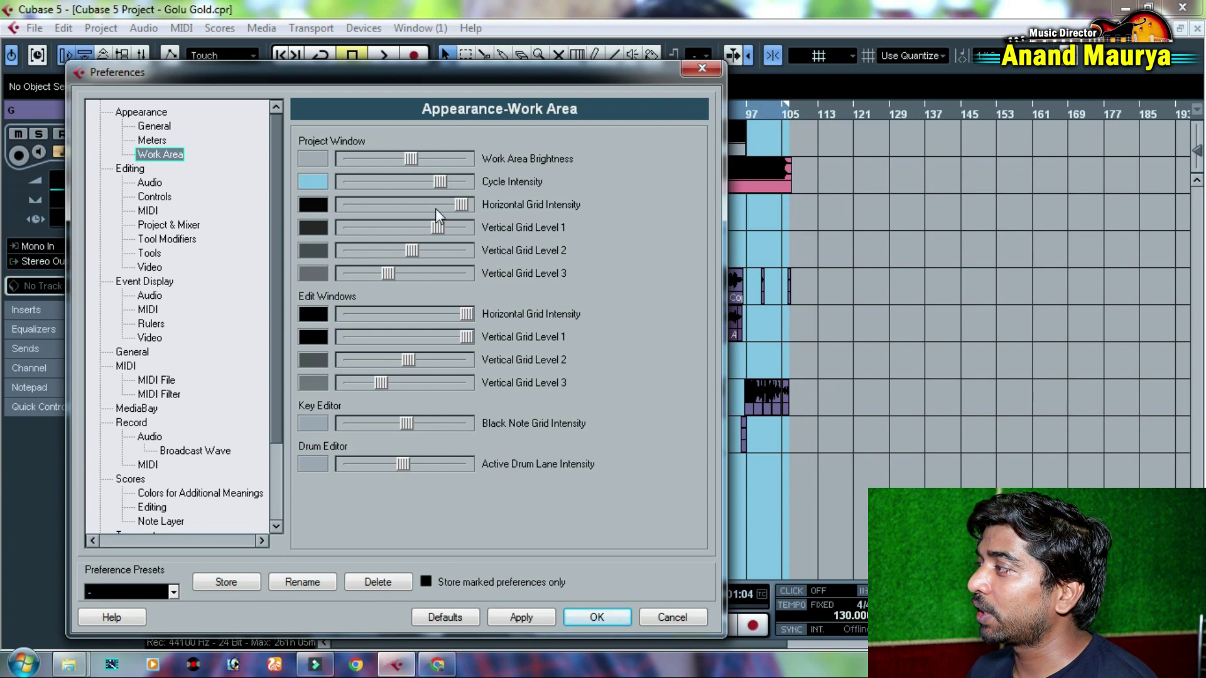
pyautogui.moveTo(439, 182); pyautogui.dragTo(365, 187)
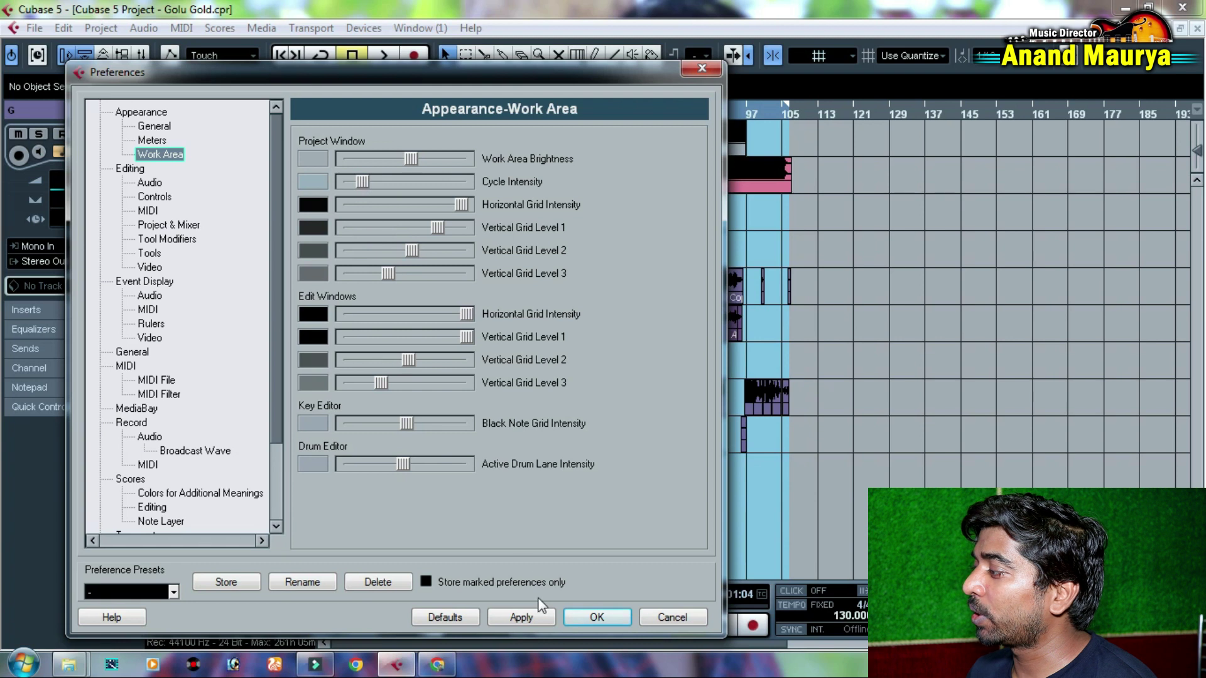
pyautogui.click(575, 617)
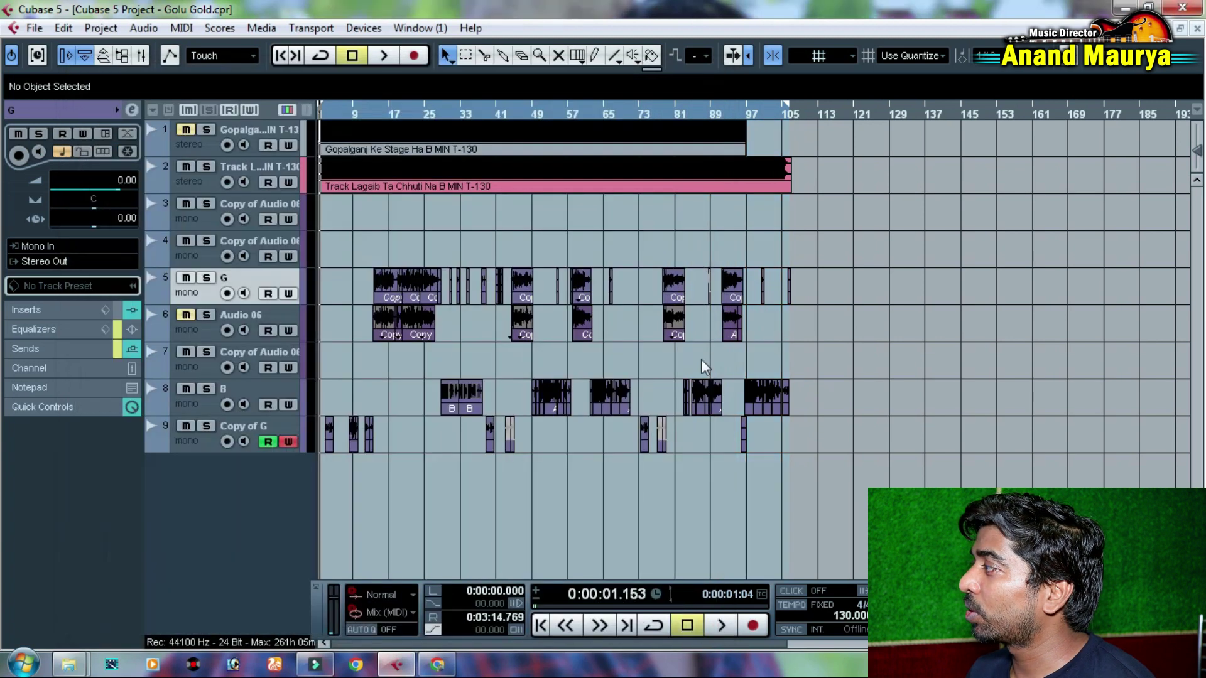
# Reopen the preferences, raise the project window's Cycle Intensity to its maximum and apply it
pyautogui.click(34, 27)
pyautogui.click(75, 407)
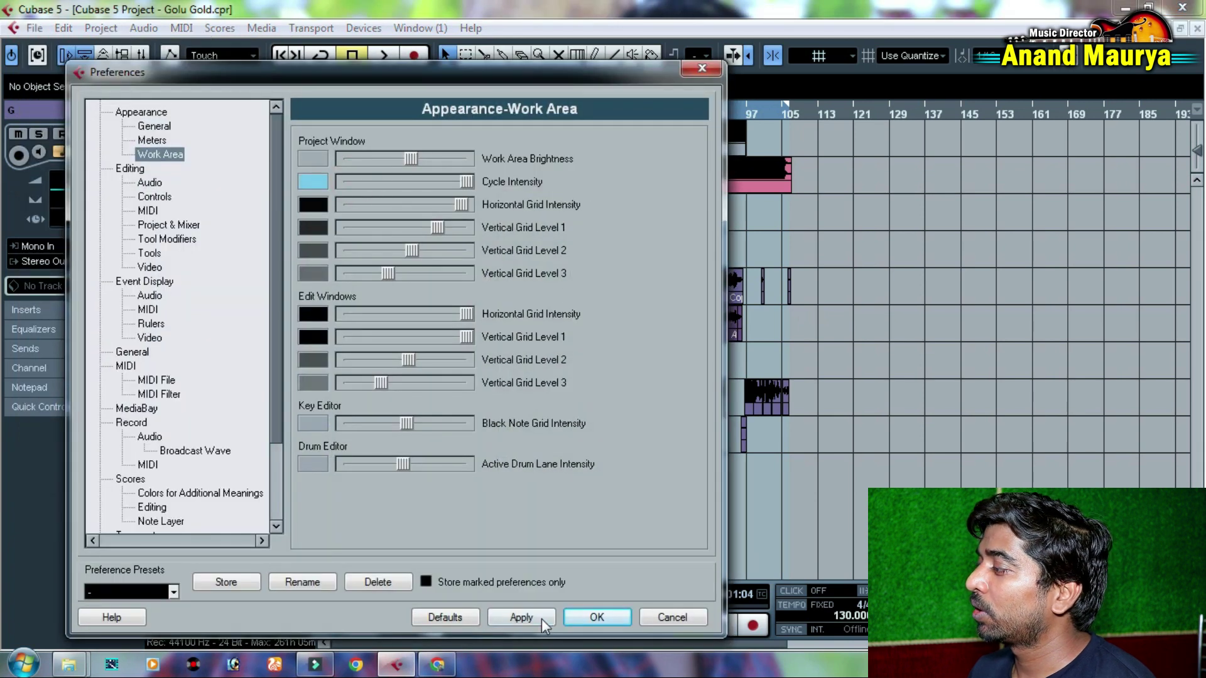
pyautogui.click(521, 617)
pyautogui.click(597, 618)
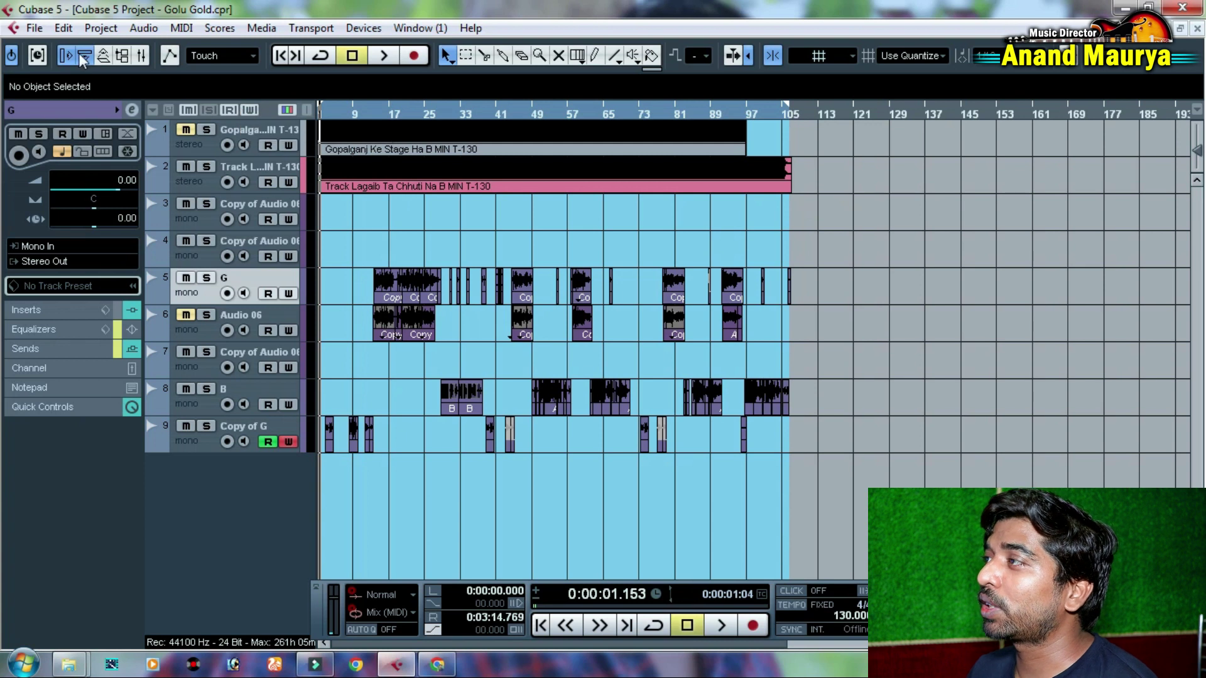
# Examine the separate audio events on track G between bars 13 and 28, selecting them one by one
pyautogui.moveTo(371, 254); pyautogui.dragTo(443, 295)
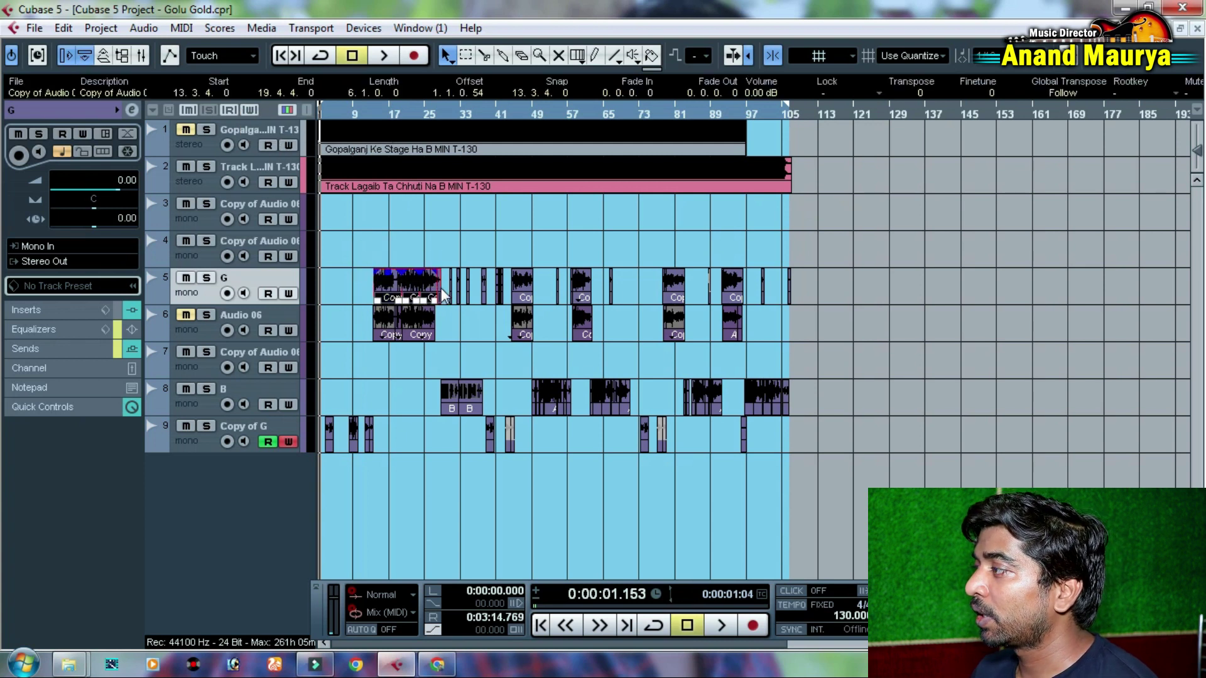
pyautogui.moveTo(374, 118); pyautogui.dragTo(366, 157)
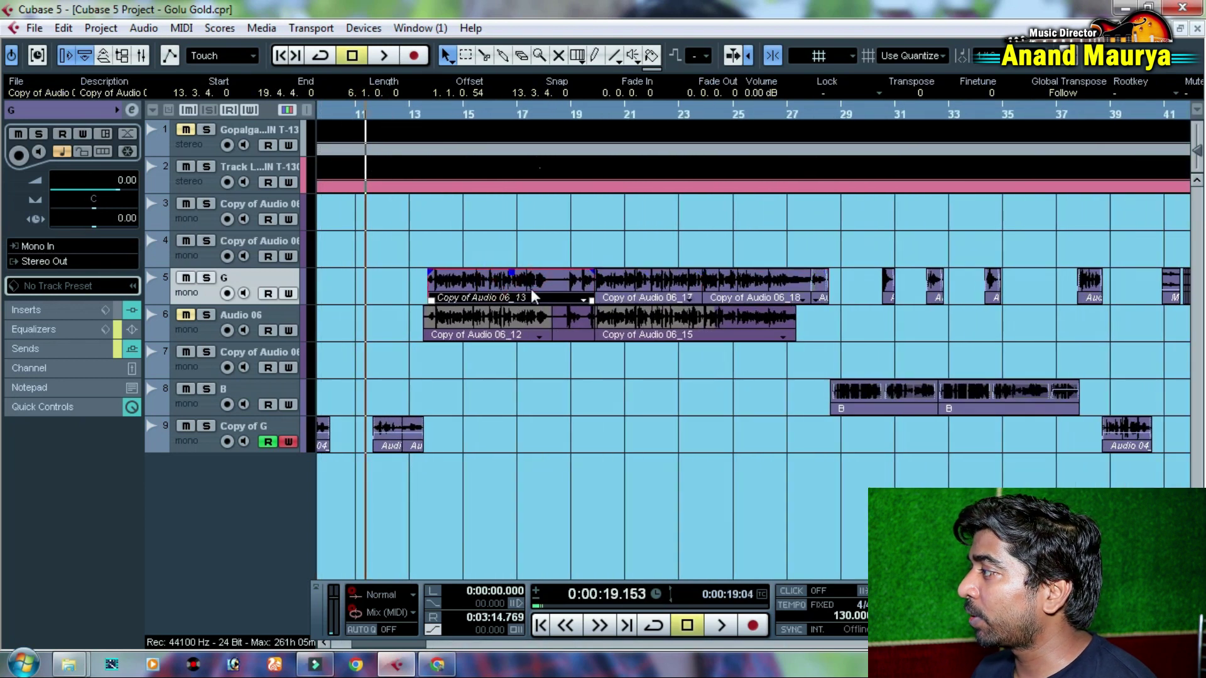
pyautogui.click(645, 295)
pyautogui.click(738, 289)
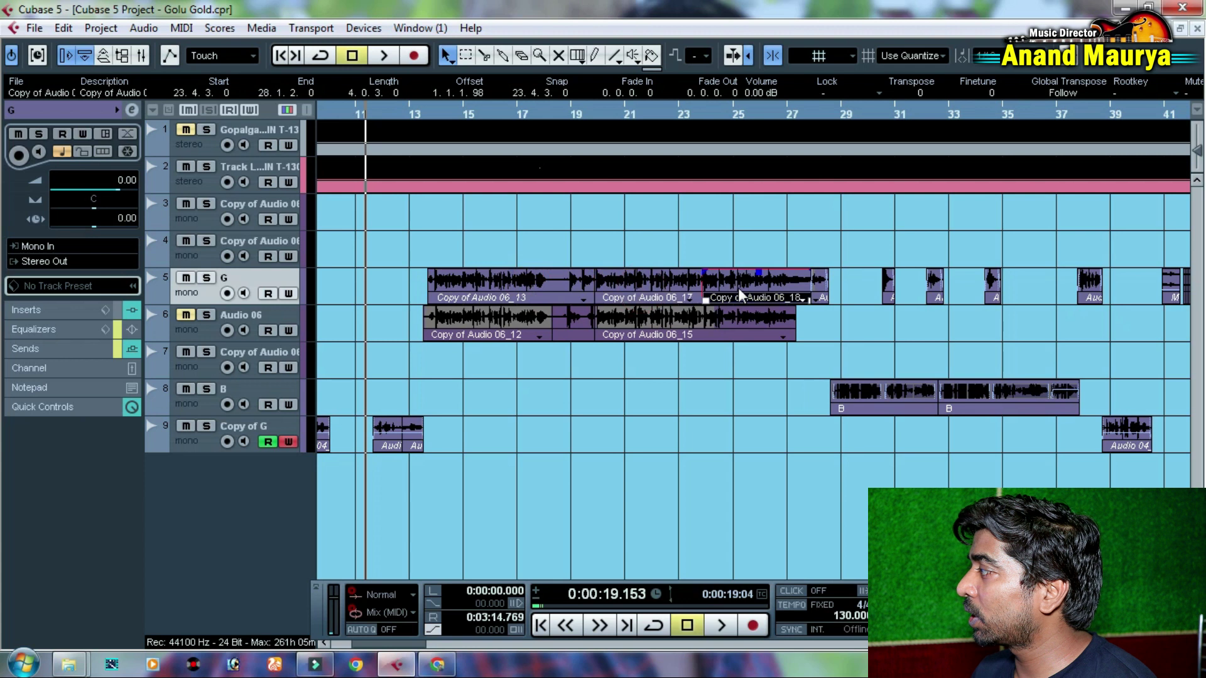
pyautogui.click(820, 288)
# Bounce the adjoining events on track G between bars 13 and 28 into one audio event, and undo the bounce
pyautogui.moveTo(856, 234); pyautogui.dragTo(404, 284)
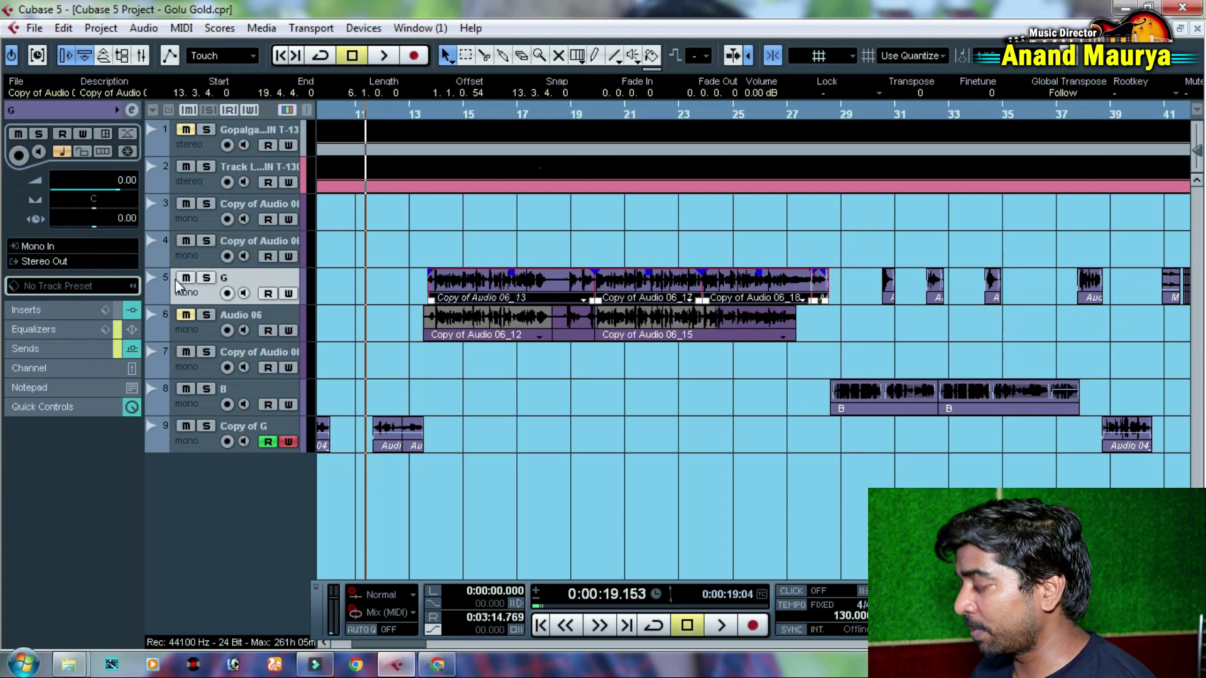
pyautogui.press('b')
pyautogui.press('Return')
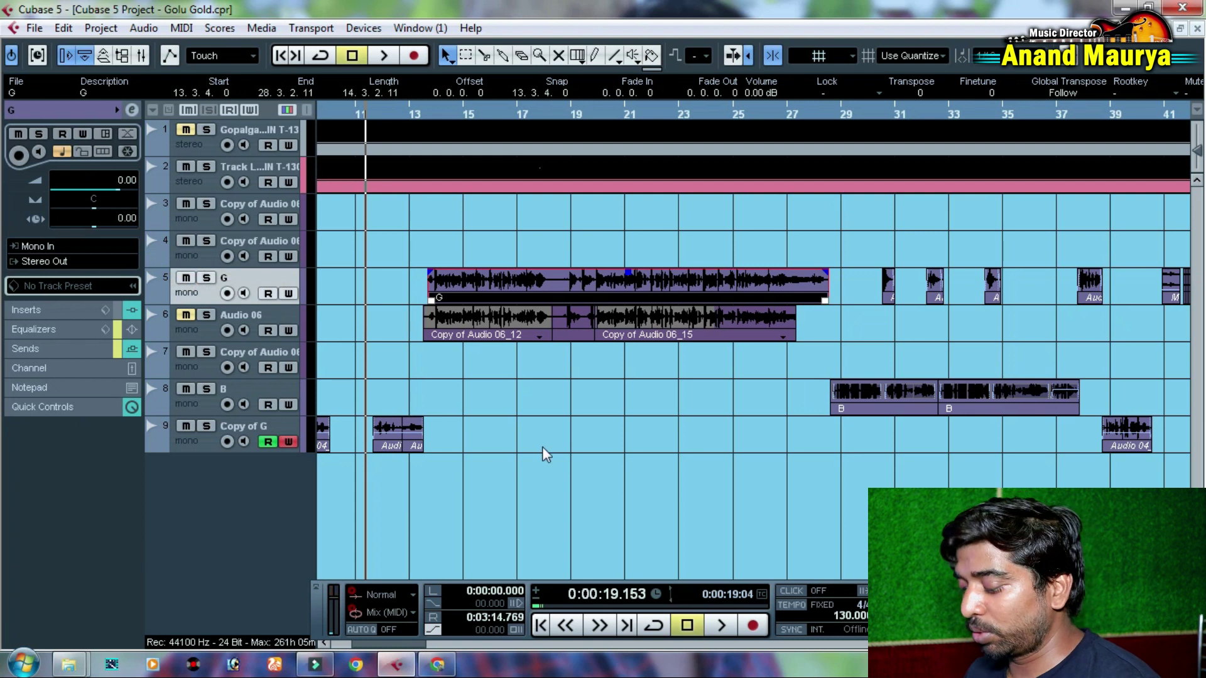
pyautogui.hotkey('ctrl', 'z')
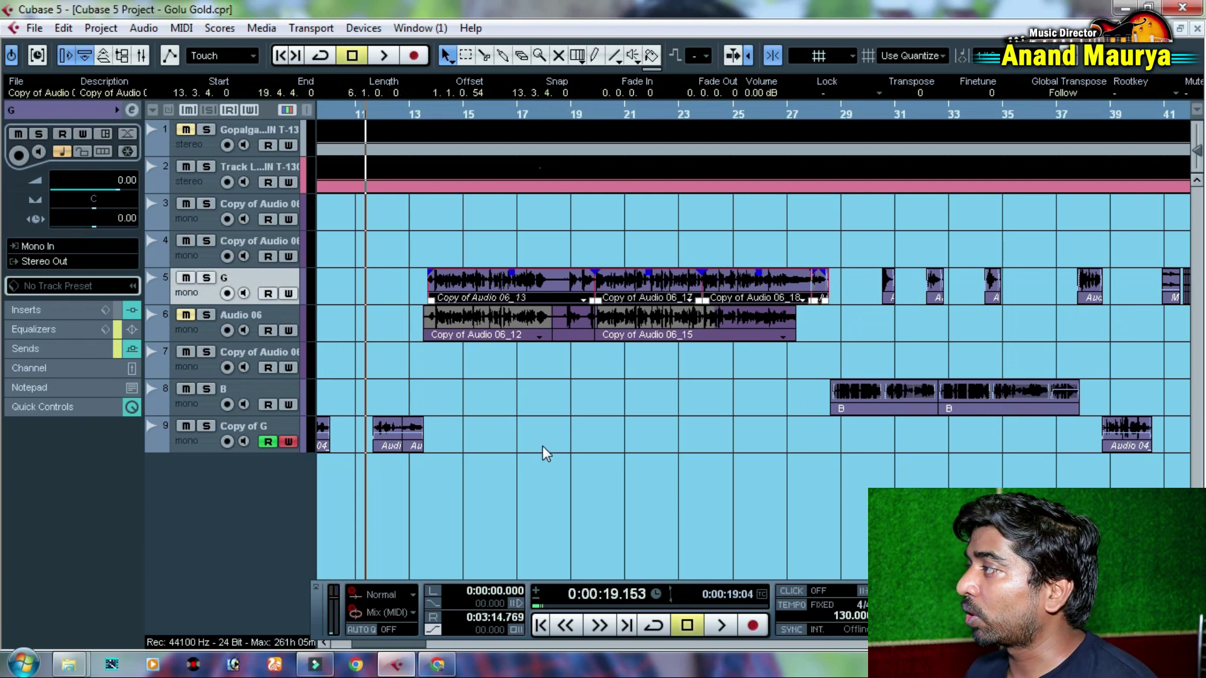
# Select the adjoining events on track G and look up the Bounce Selection command among the audio functions
pyautogui.moveTo(475, 255); pyautogui.dragTo(829, 286)
pyautogui.click(148, 28)
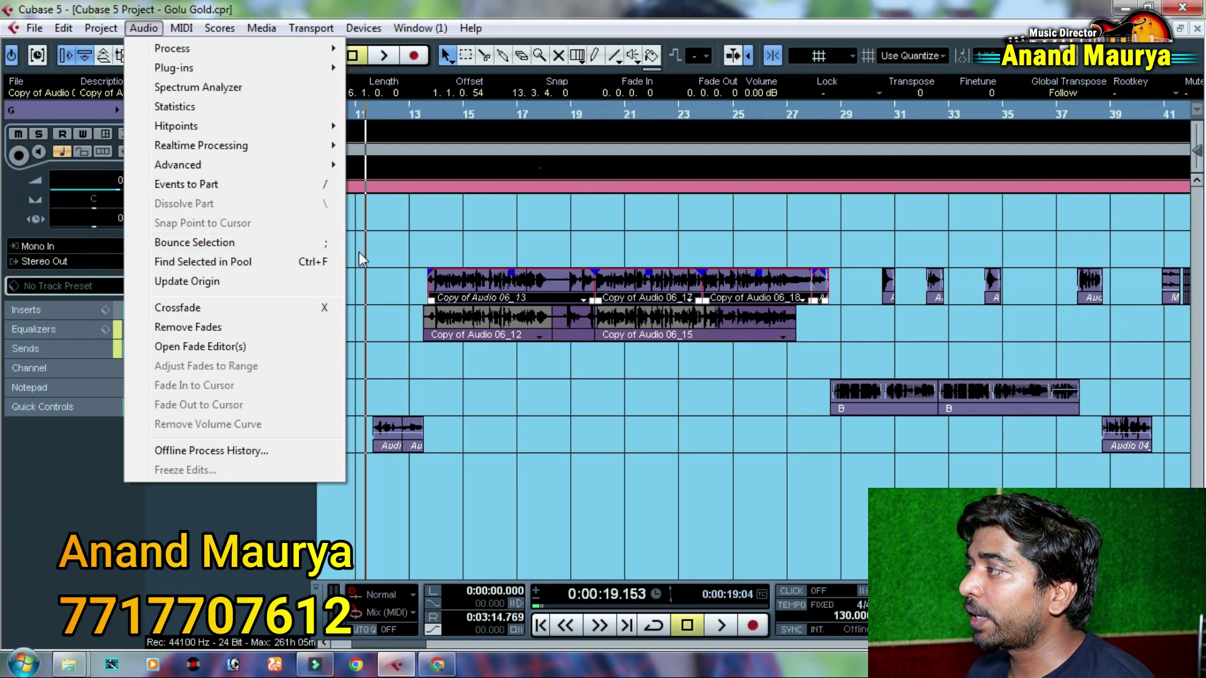
pyautogui.click(421, 238)
pyautogui.moveTo(437, 236); pyautogui.dragTo(822, 302)
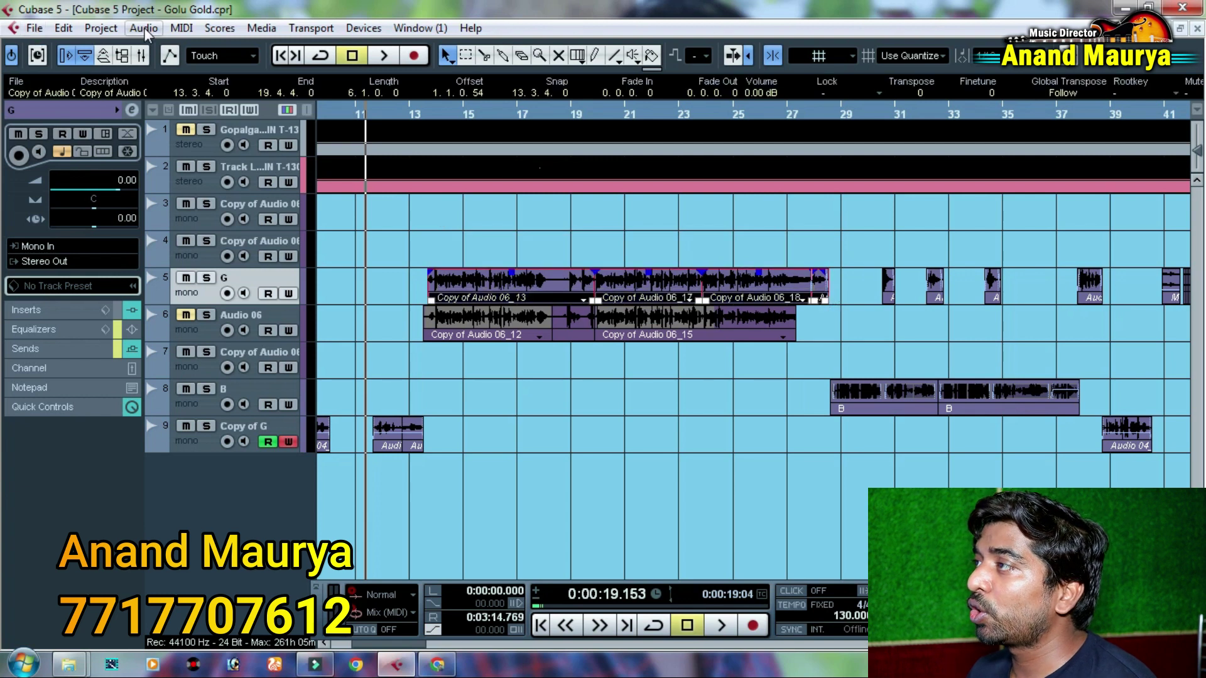
# Open the key commands settings and collapse the Edit category to reach the list of command categories
pyautogui.click(33, 29)
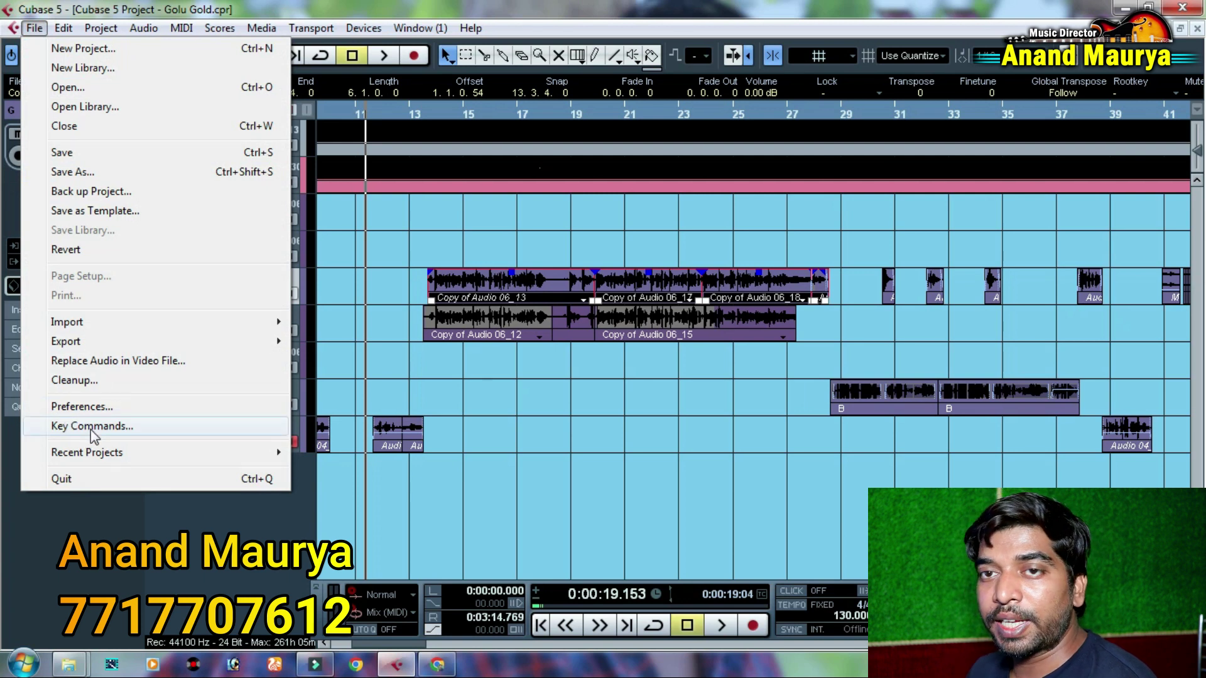
pyautogui.click(33, 28)
pyautogui.click(34, 29)
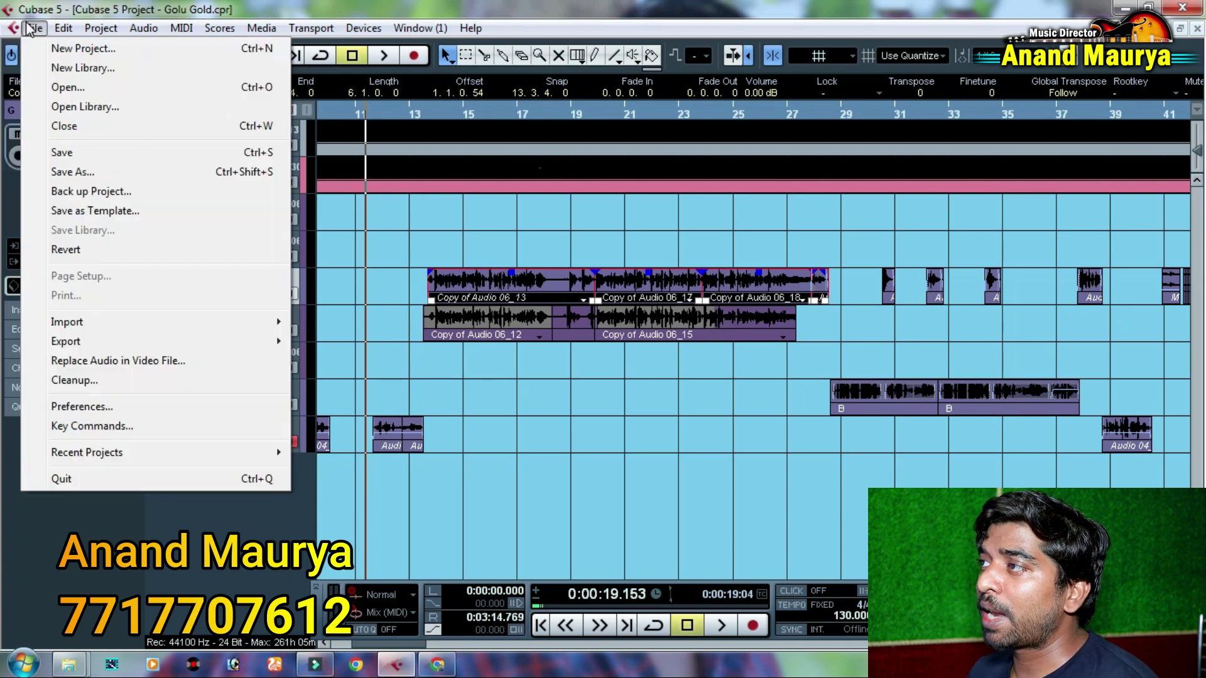
pyautogui.click(93, 427)
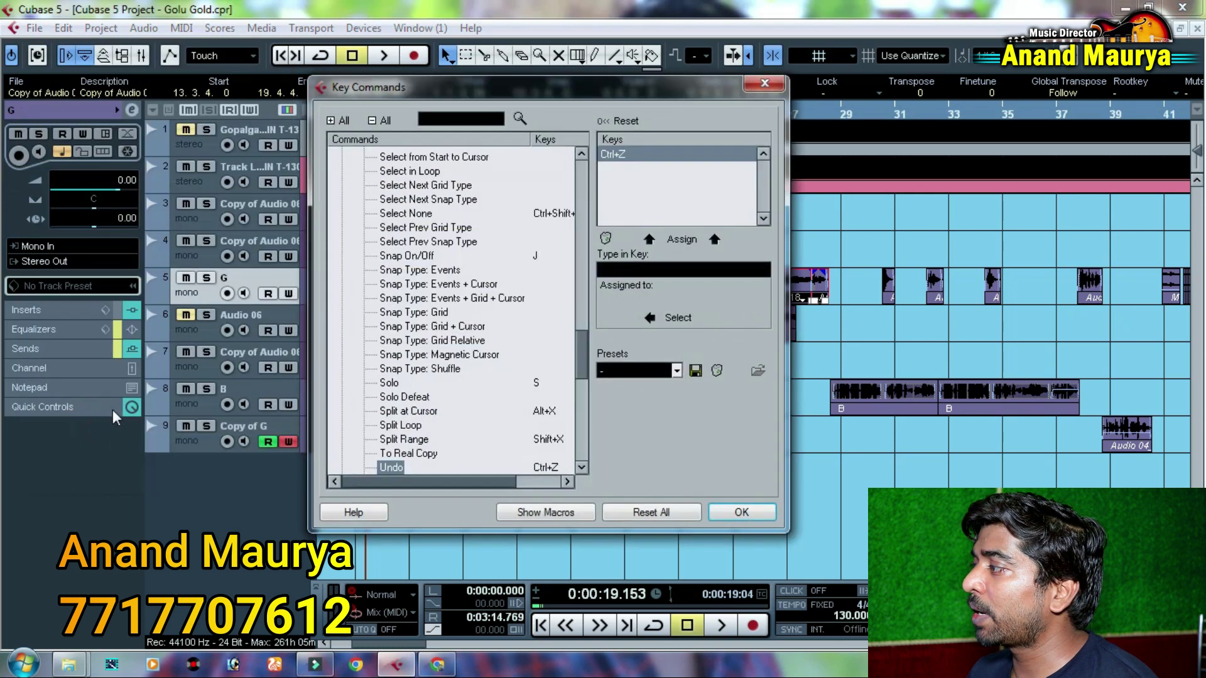
pyautogui.scroll(3, 417, 314)
pyautogui.scroll(20, 416, 326)
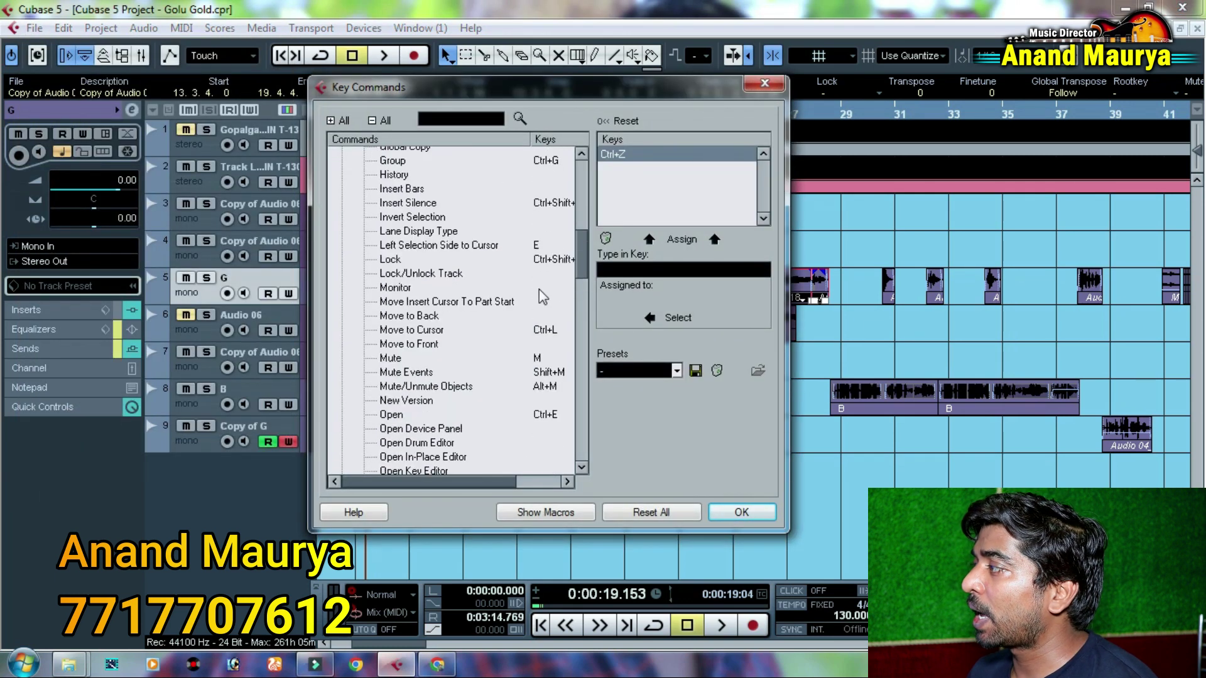
pyautogui.scroll(2, 570, 277)
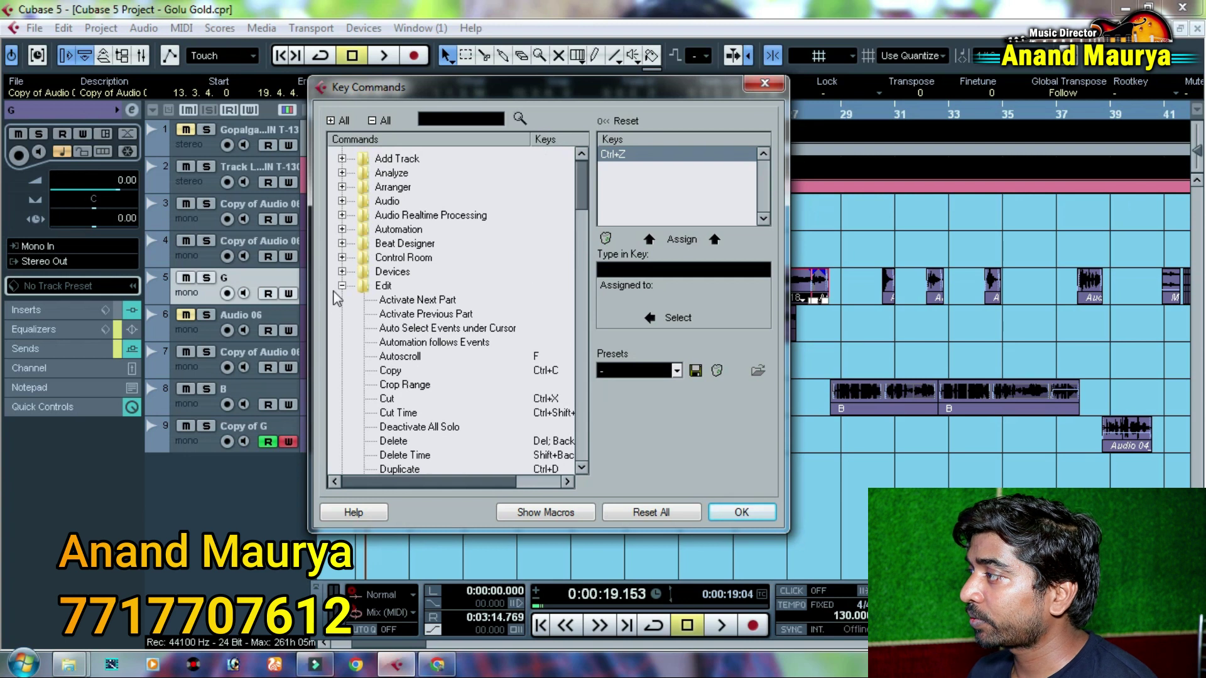
pyautogui.click(341, 286)
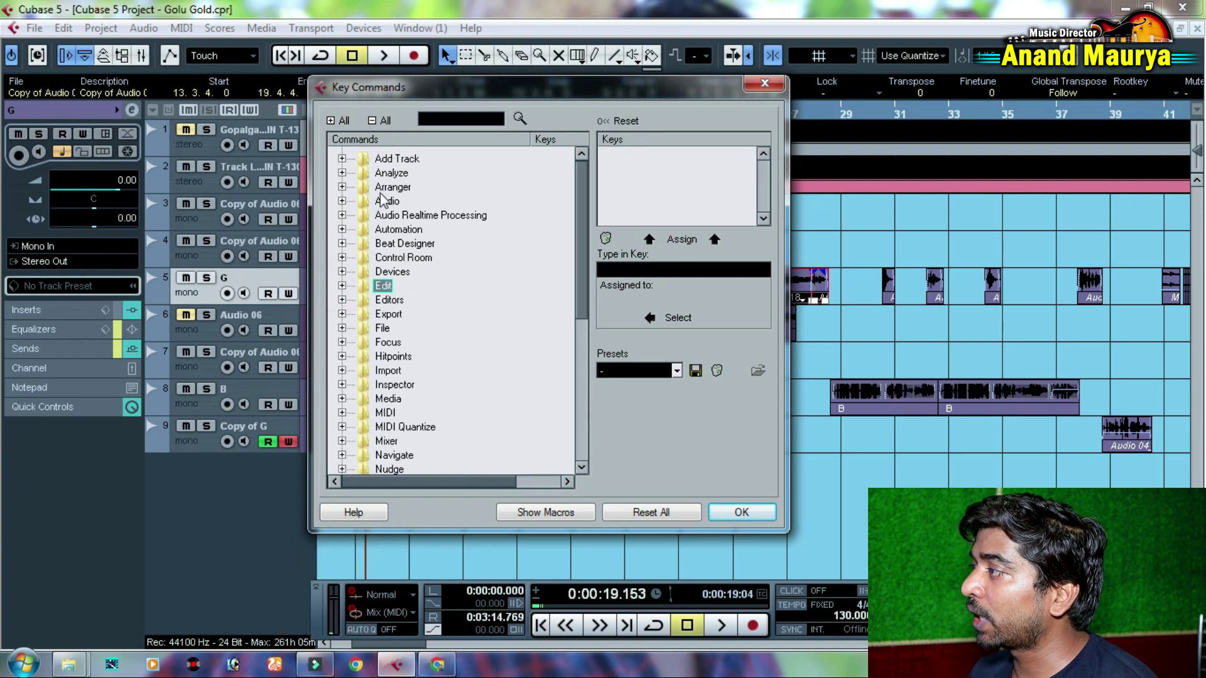
# Check the key assigned to the Bounce command in the Audio category, and close the key commands settings
pyautogui.click(342, 201)
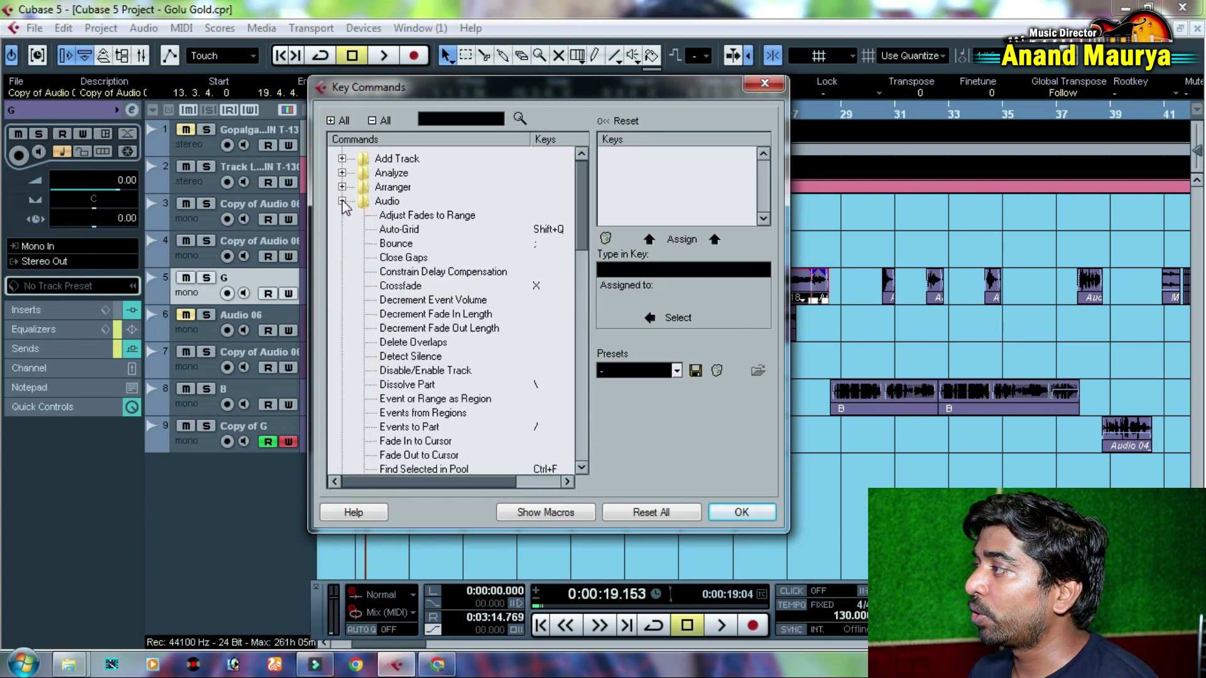
pyautogui.click(402, 245)
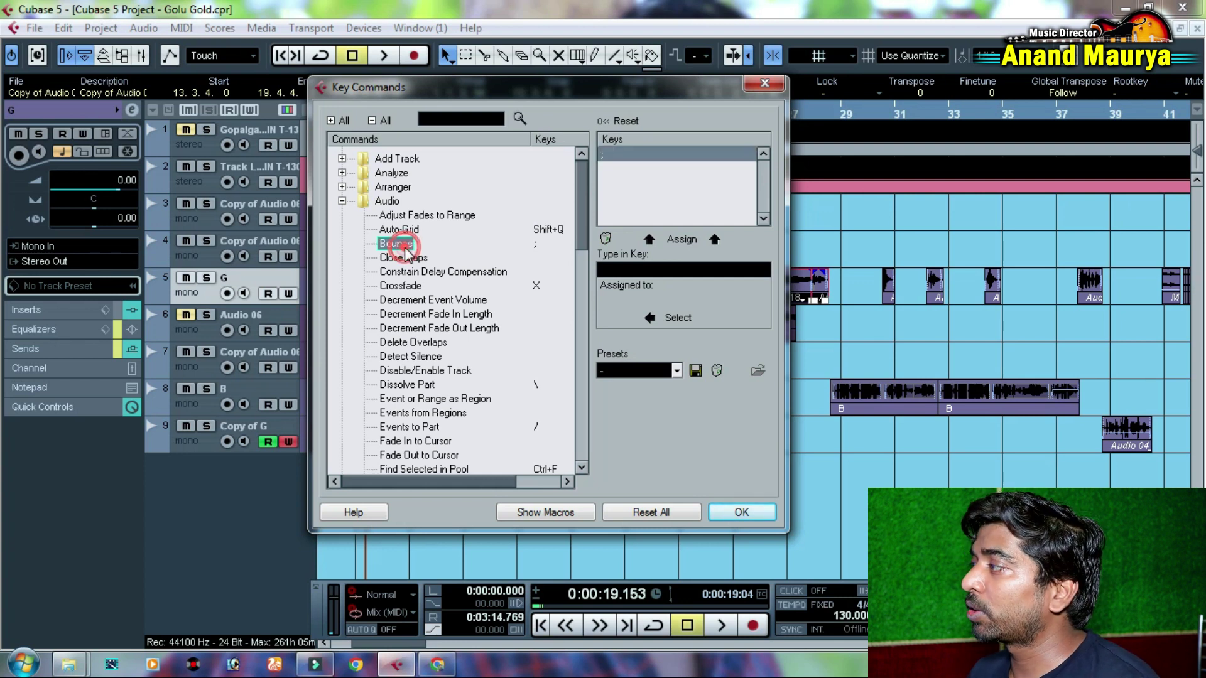
pyautogui.click(672, 271)
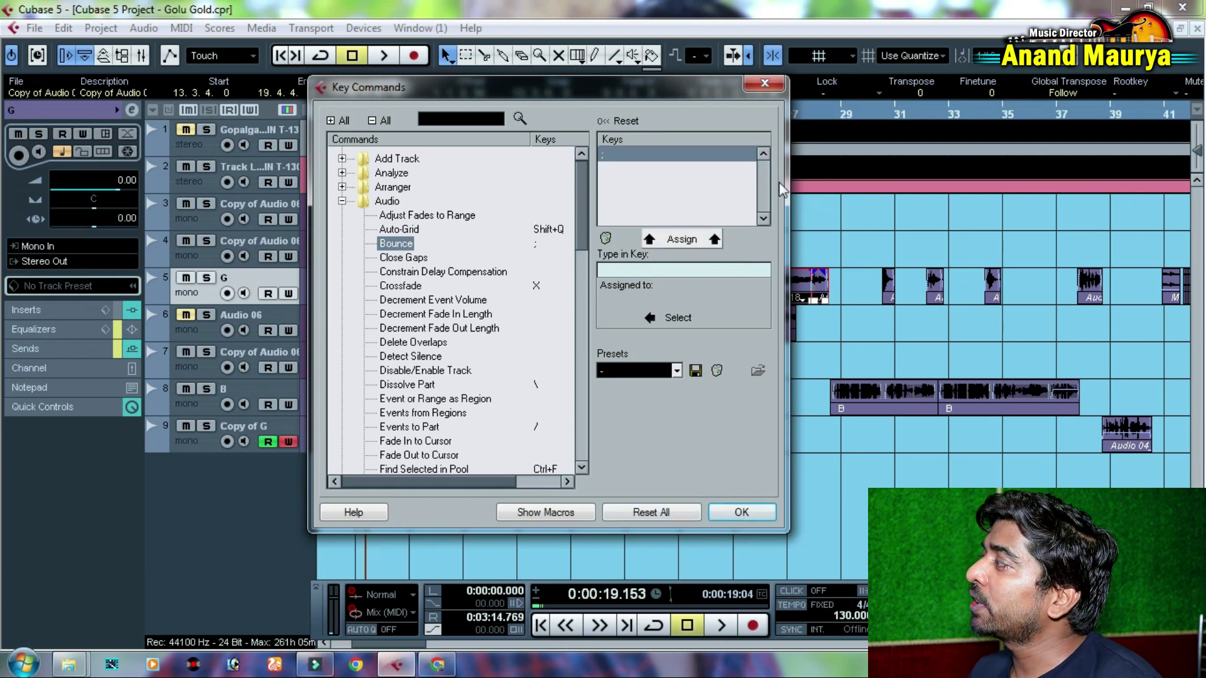
pyautogui.click(342, 201)
pyautogui.click(764, 83)
# Combine the adjoining track G events between bars 13 and 28 into one audio part, and dissolve the part again
pyautogui.moveTo(405, 245); pyautogui.dragTo(833, 282)
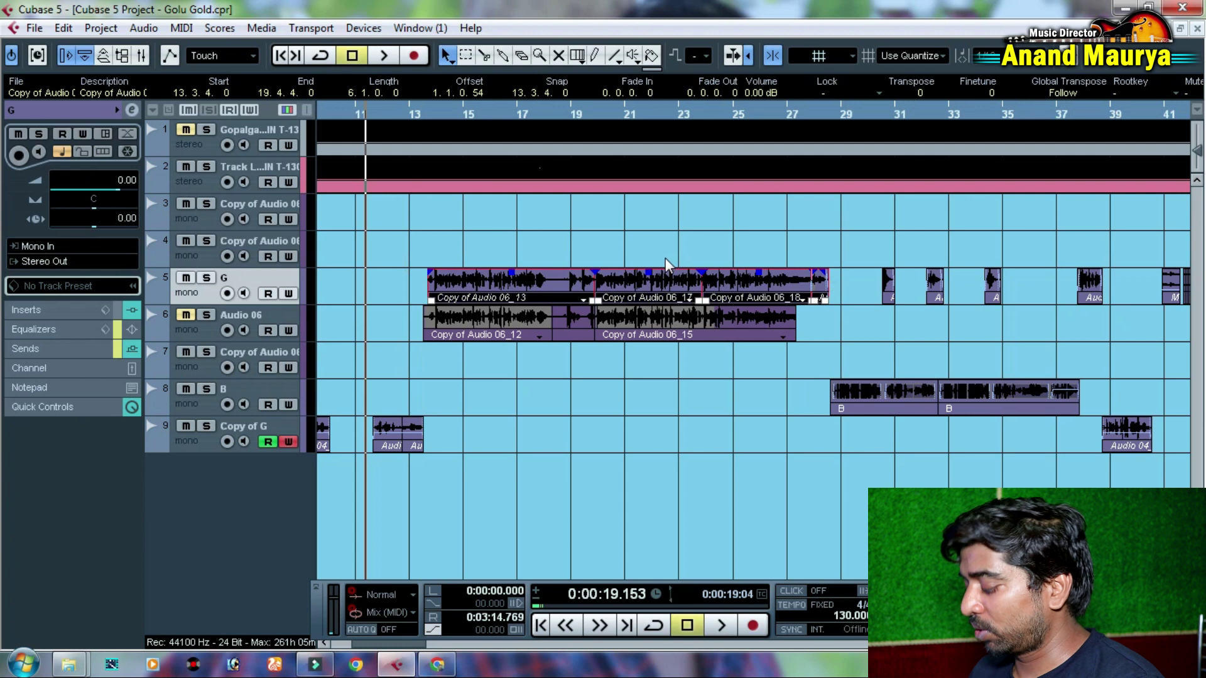
pyautogui.hotkey('ctrl', 'g')
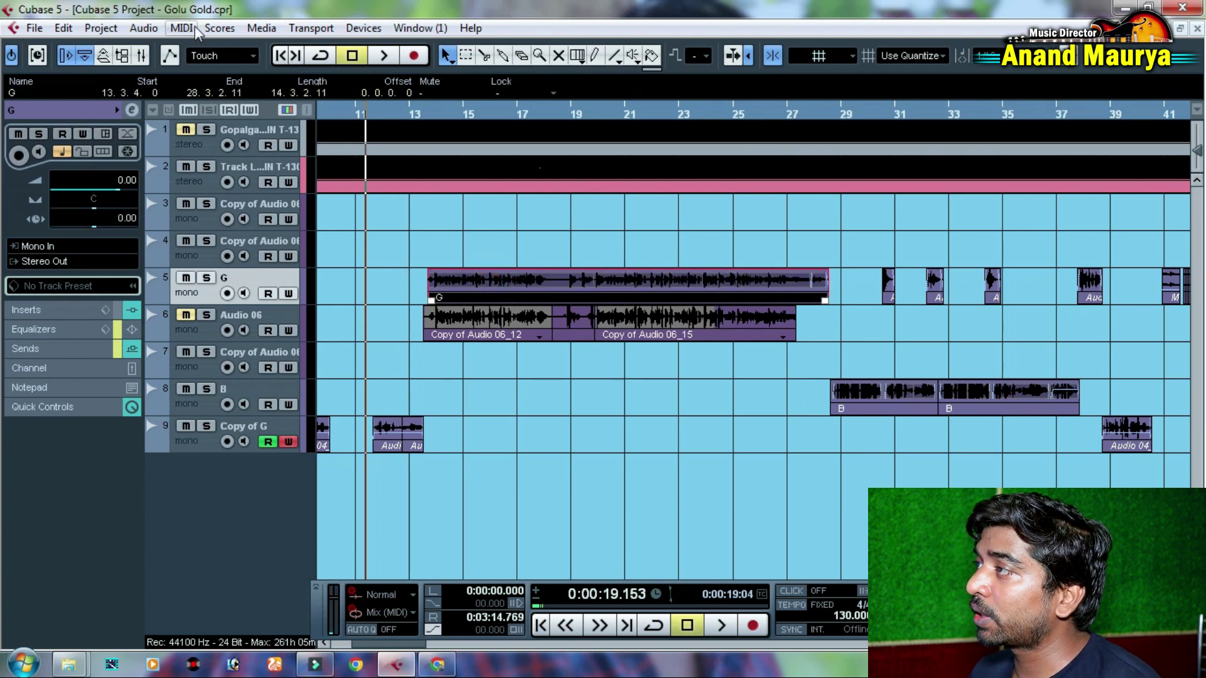
pyautogui.click(144, 28)
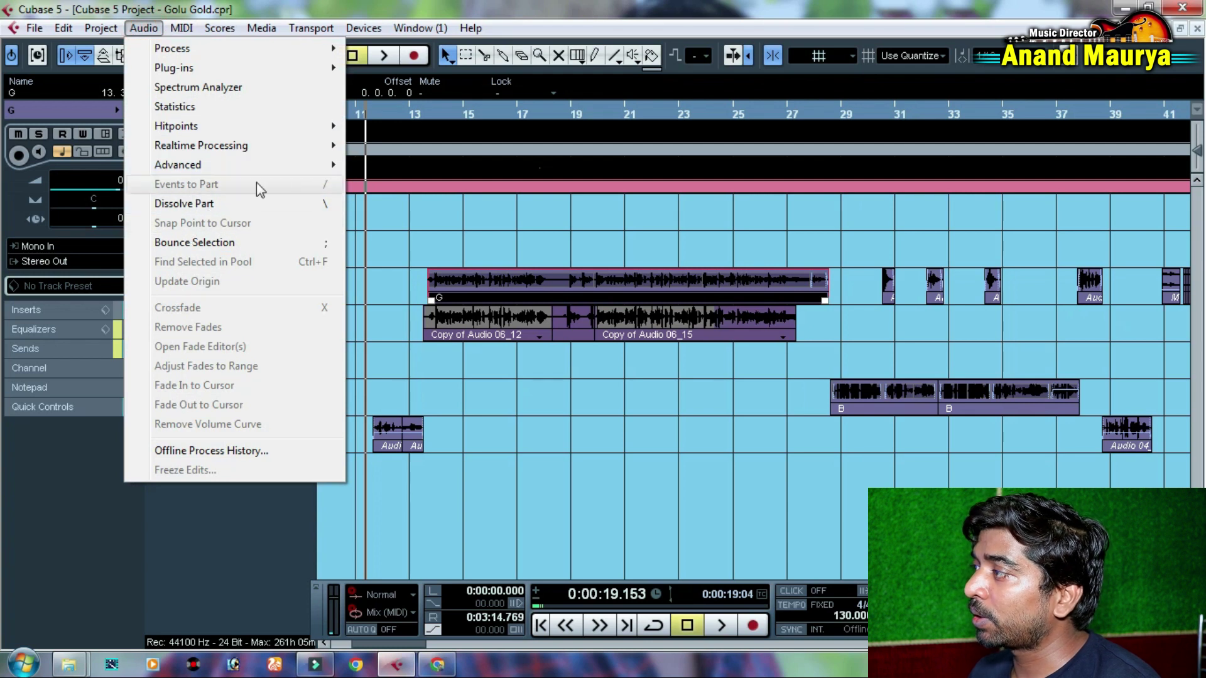
pyautogui.click(492, 282)
pyautogui.press('\\')
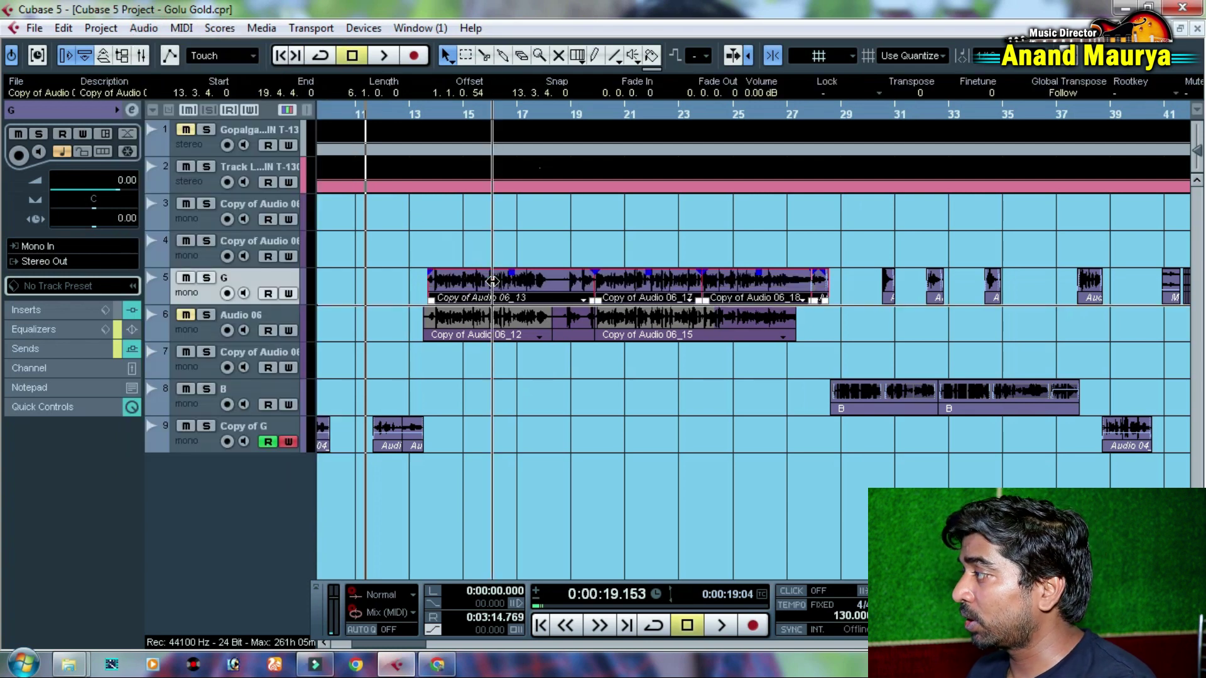
# Apply Events to Part to the selected track G events once more, and undo it
pyautogui.click(143, 28)
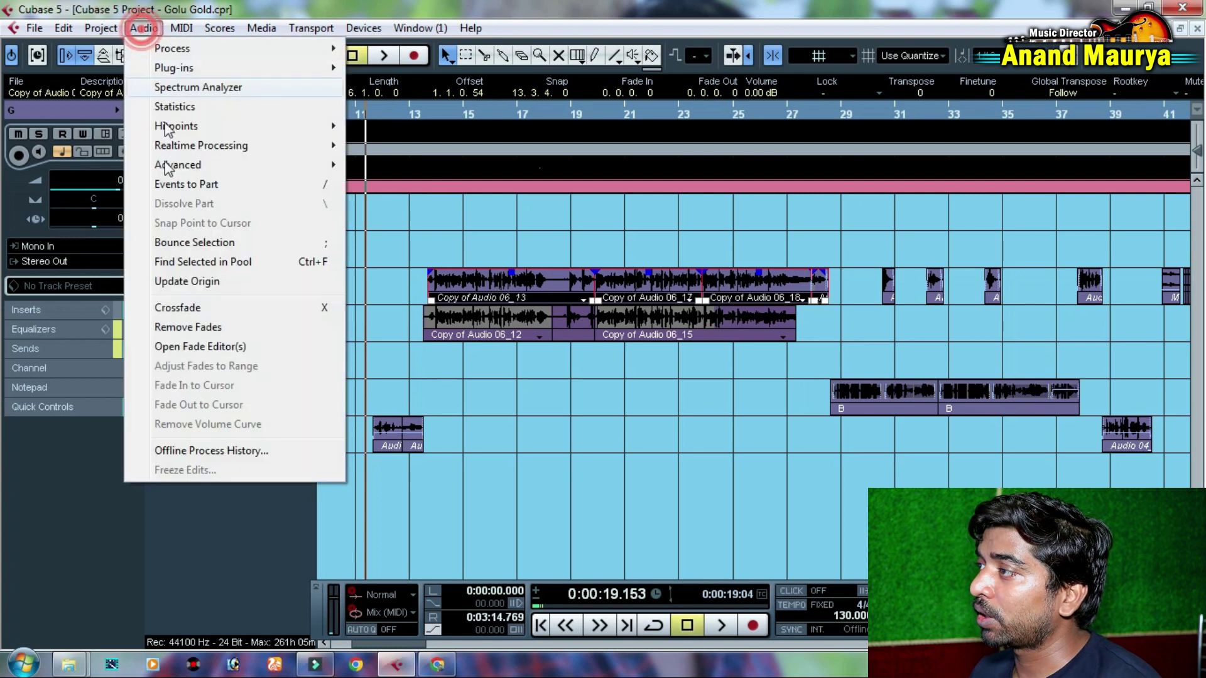
pyautogui.click(209, 189)
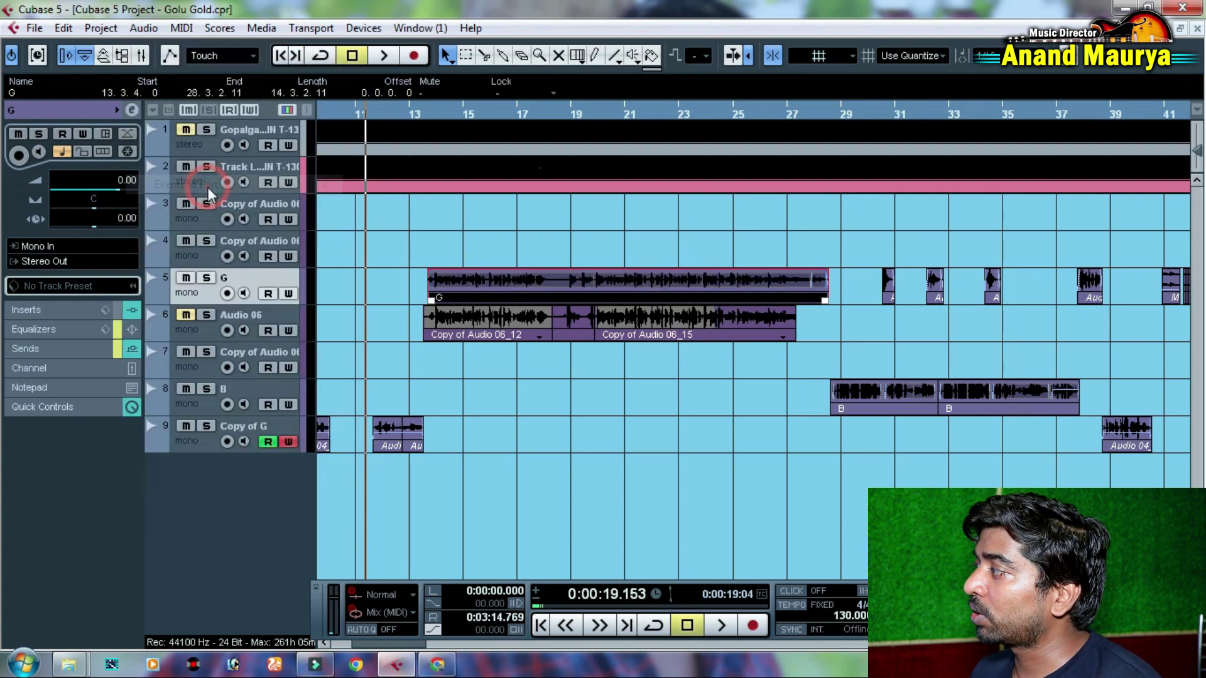
pyautogui.hotkey('ctrl', 'z')
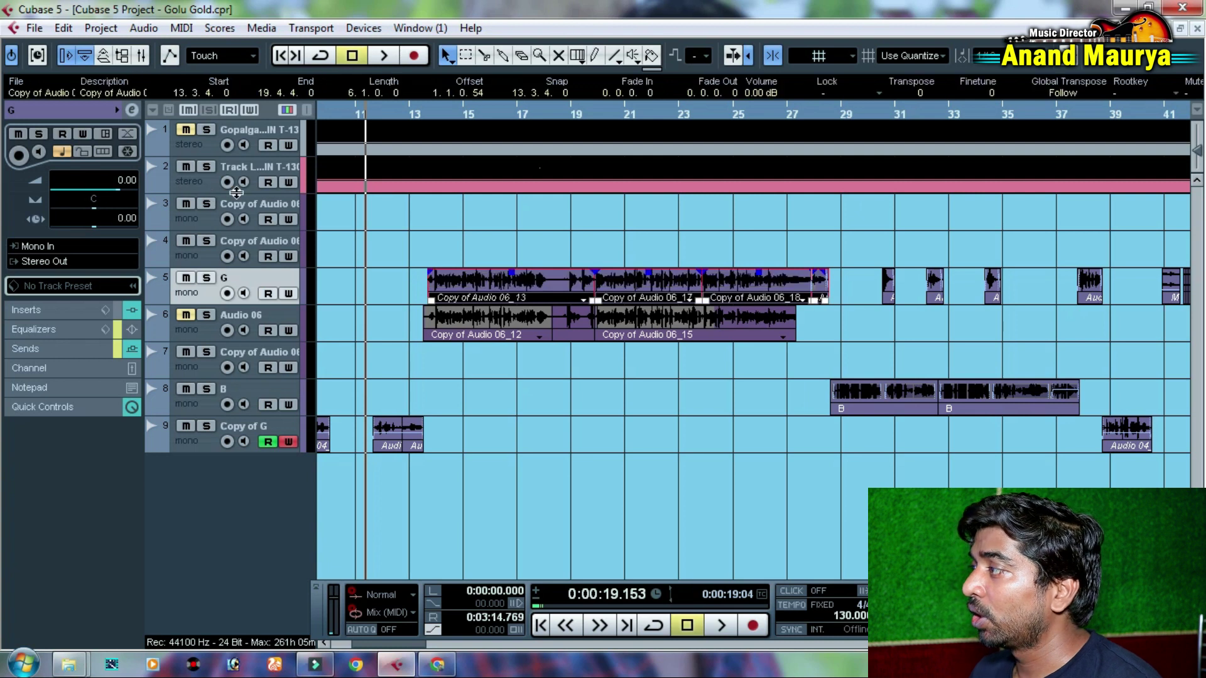
# Reopen the key commands settings and expand the Audio category to view the keys for Events to Part and Dissolve Part
pyautogui.click(32, 28)
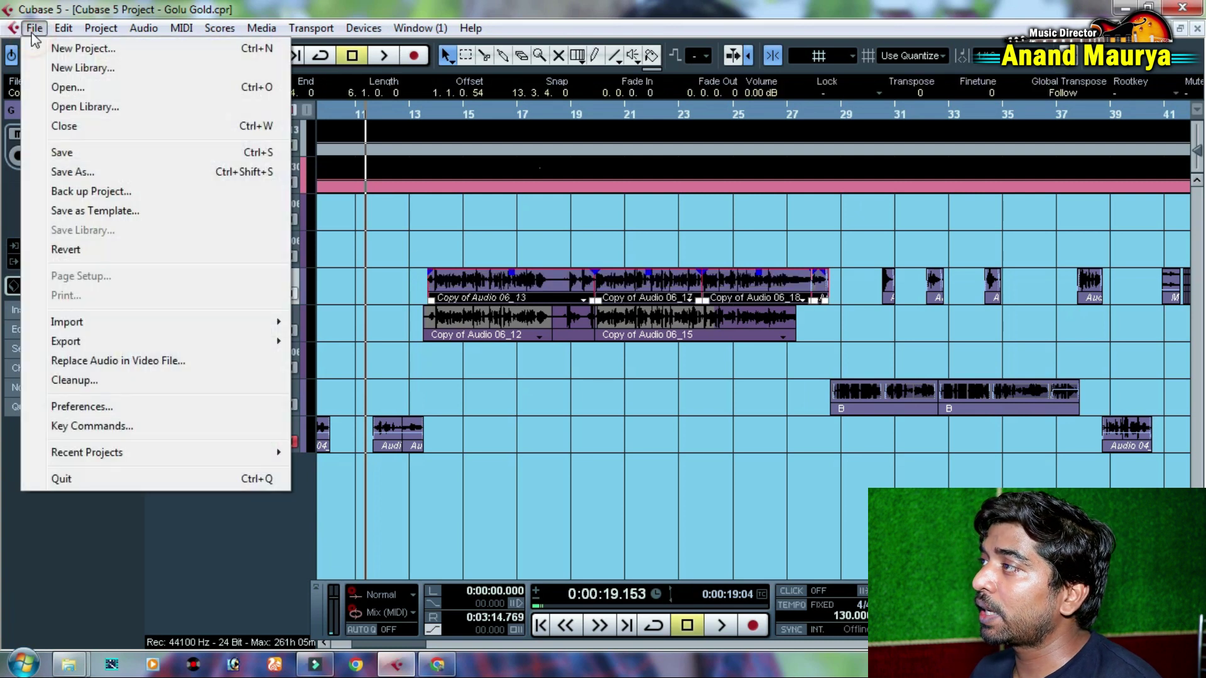
pyautogui.click(94, 427)
pyautogui.scroll(20, 538, 283)
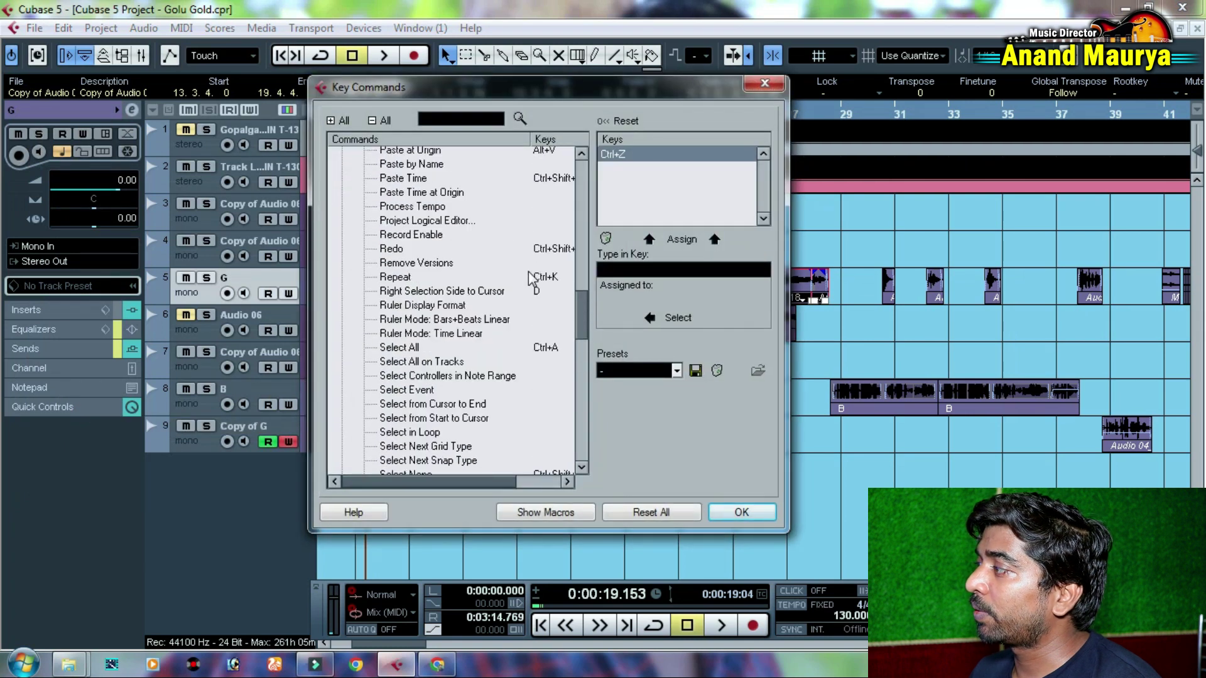
pyautogui.scroll(5, 578, 292)
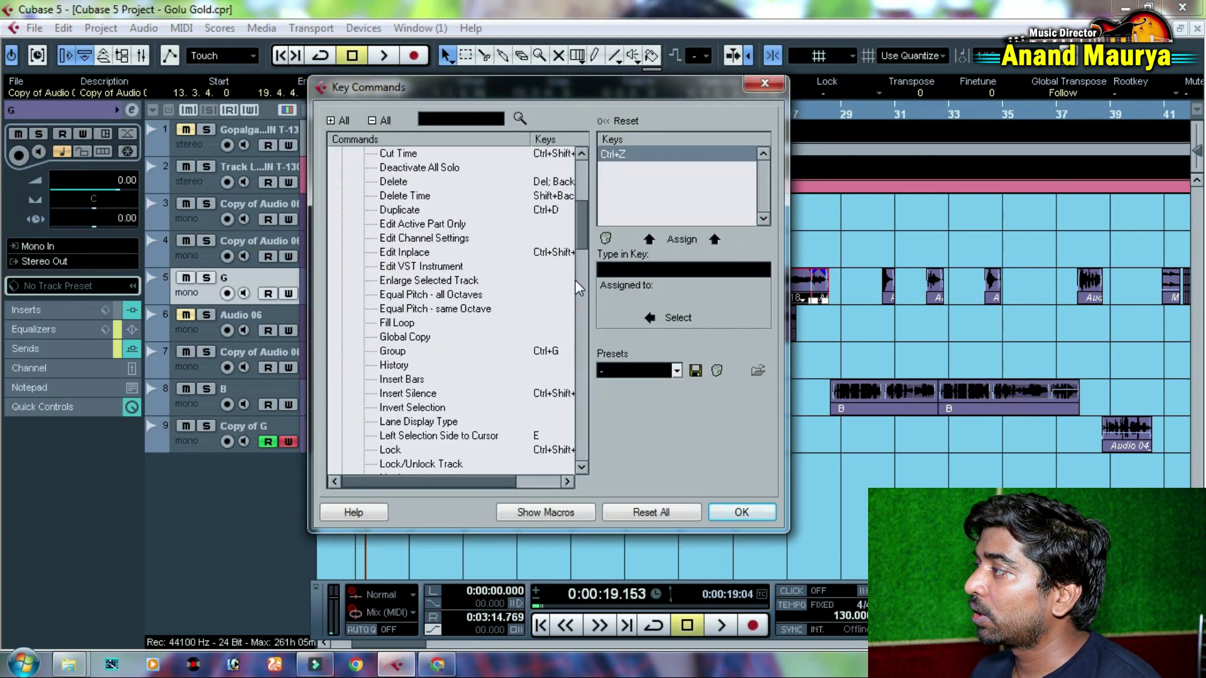
pyautogui.scroll(2, 579, 262)
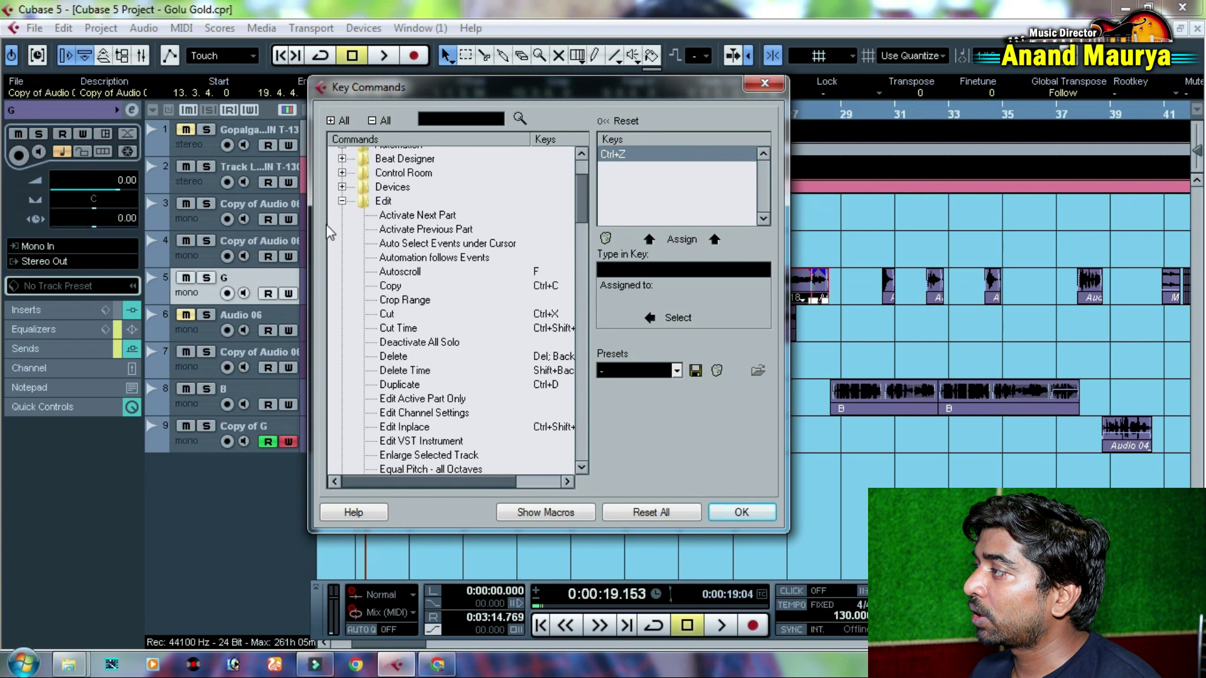
pyautogui.click(341, 201)
pyautogui.scroll(2, 389, 205)
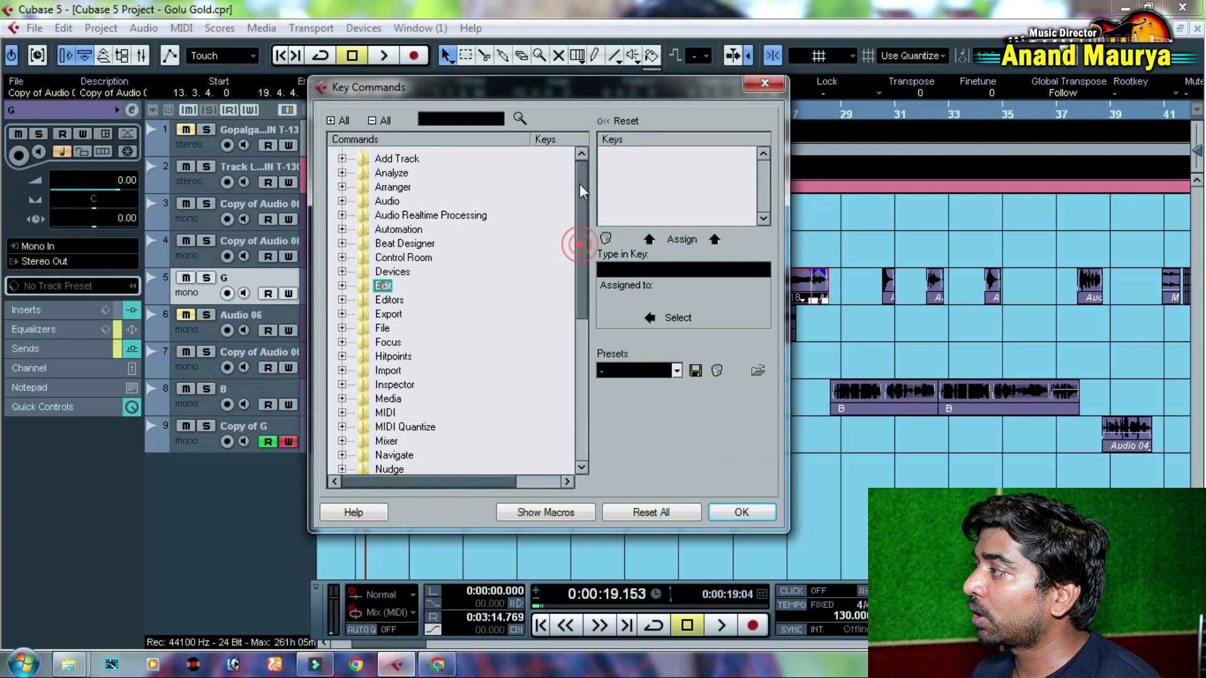
pyautogui.click(341, 201)
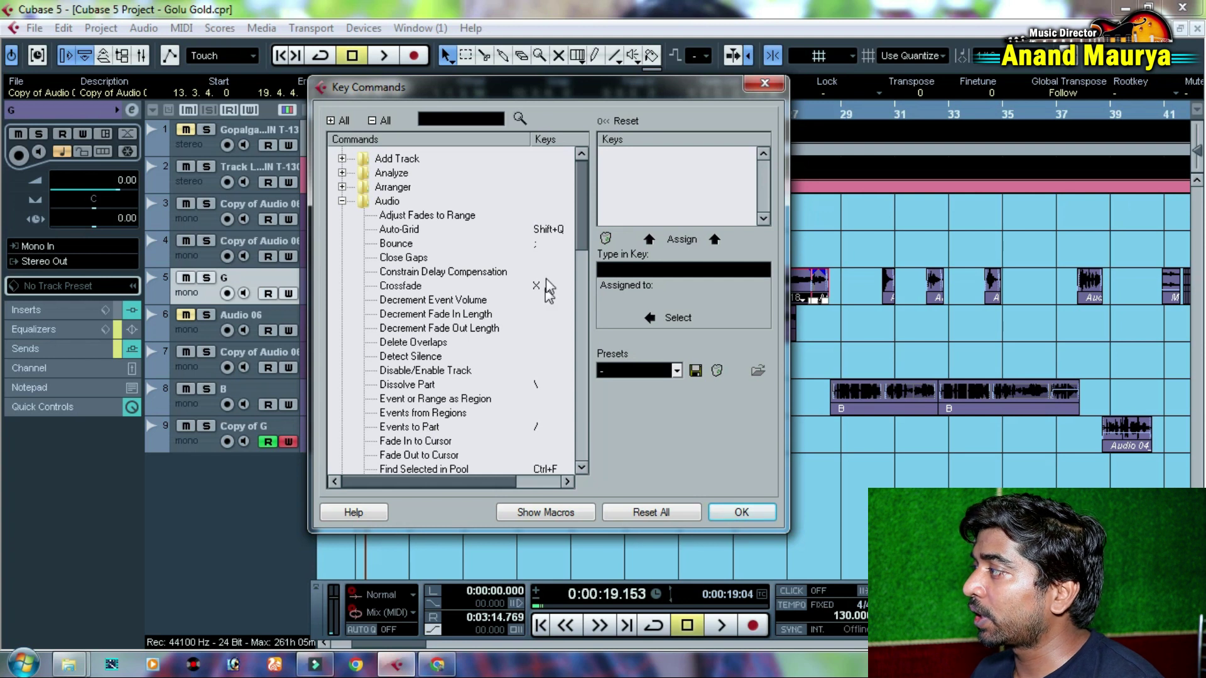
# Look through the Audio key commands around Dissolve Part and Events to Part, collapse the category and close the settings
pyautogui.scroll(-3, 584, 245)
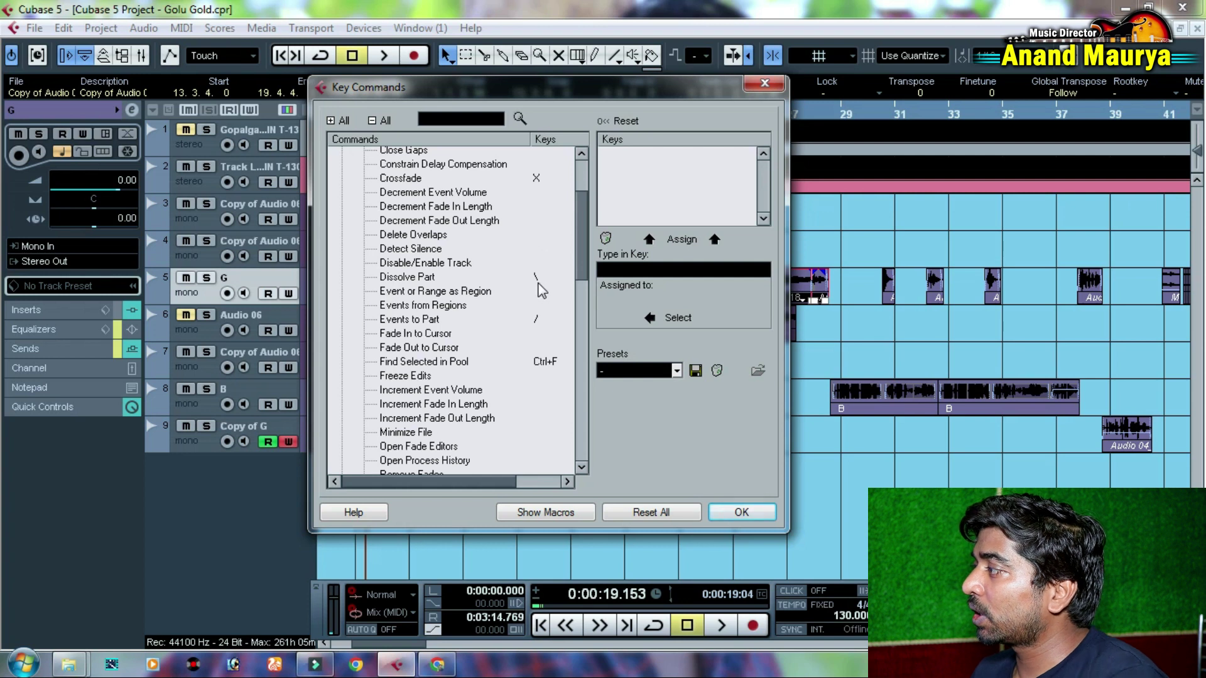
pyautogui.moveTo(577, 254)
pyautogui.mouseDown()
pyautogui.moveTo(581, 364)
pyautogui.moveTo(567, 200)
pyautogui.mouseUp()
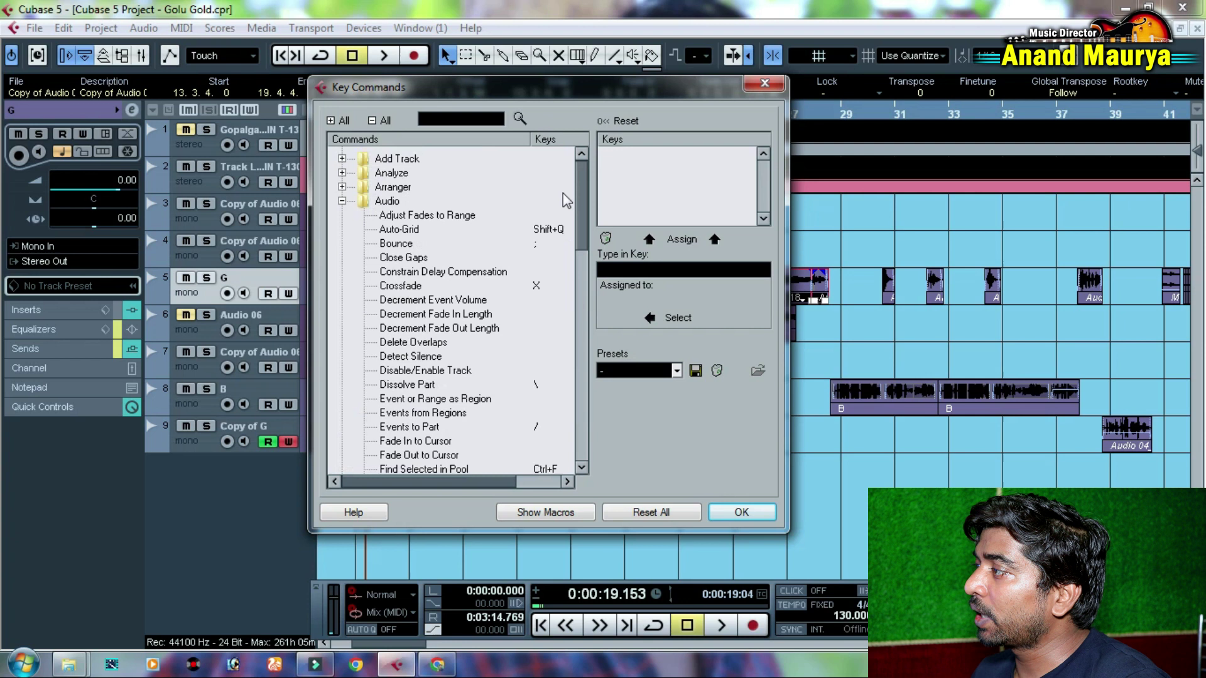
pyautogui.click(342, 201)
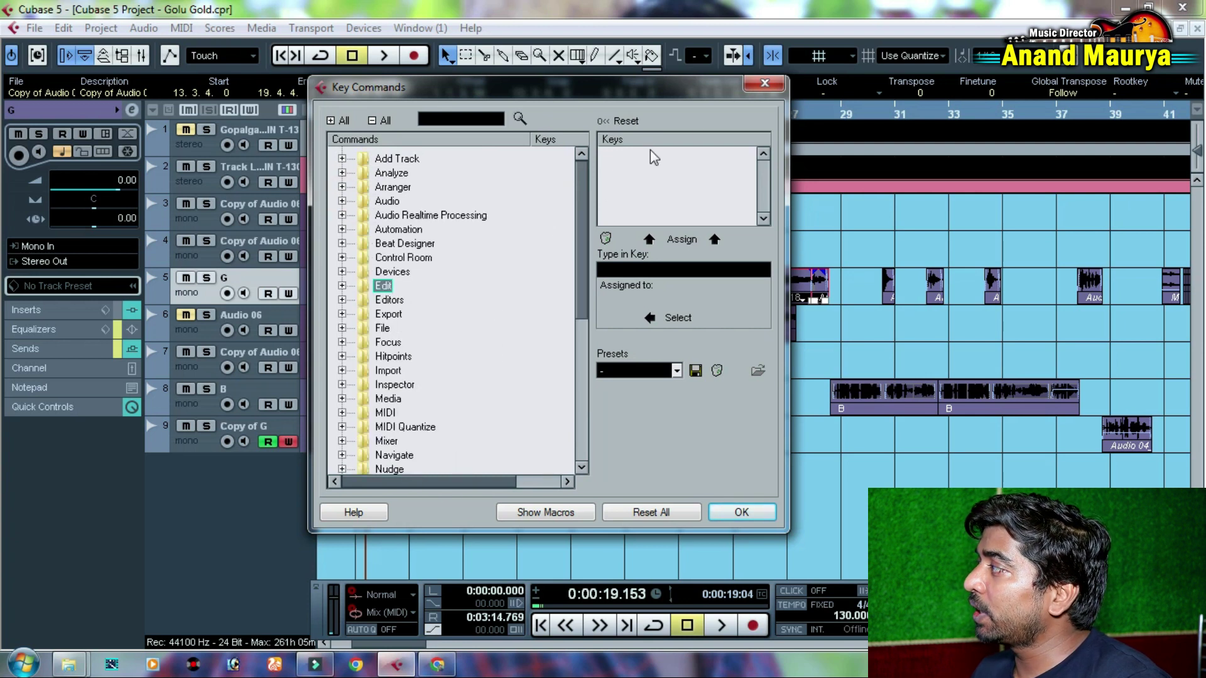
pyautogui.click(764, 83)
pyautogui.click(437, 363)
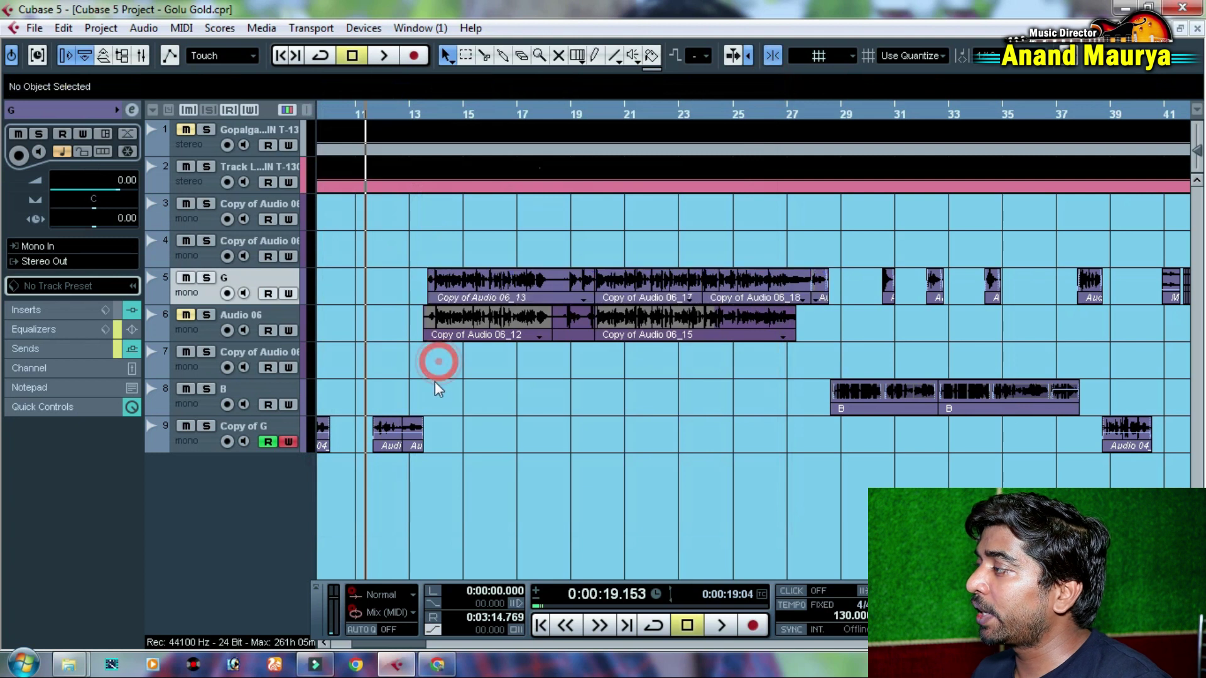
# Add one instrument track with the Sylenth1 instrument below the Copy of G track
pyautogui.moveTo(434, 382); pyautogui.dragTo(816, 383)
pyautogui.moveTo(378, 112); pyautogui.dragTo(265, 66)
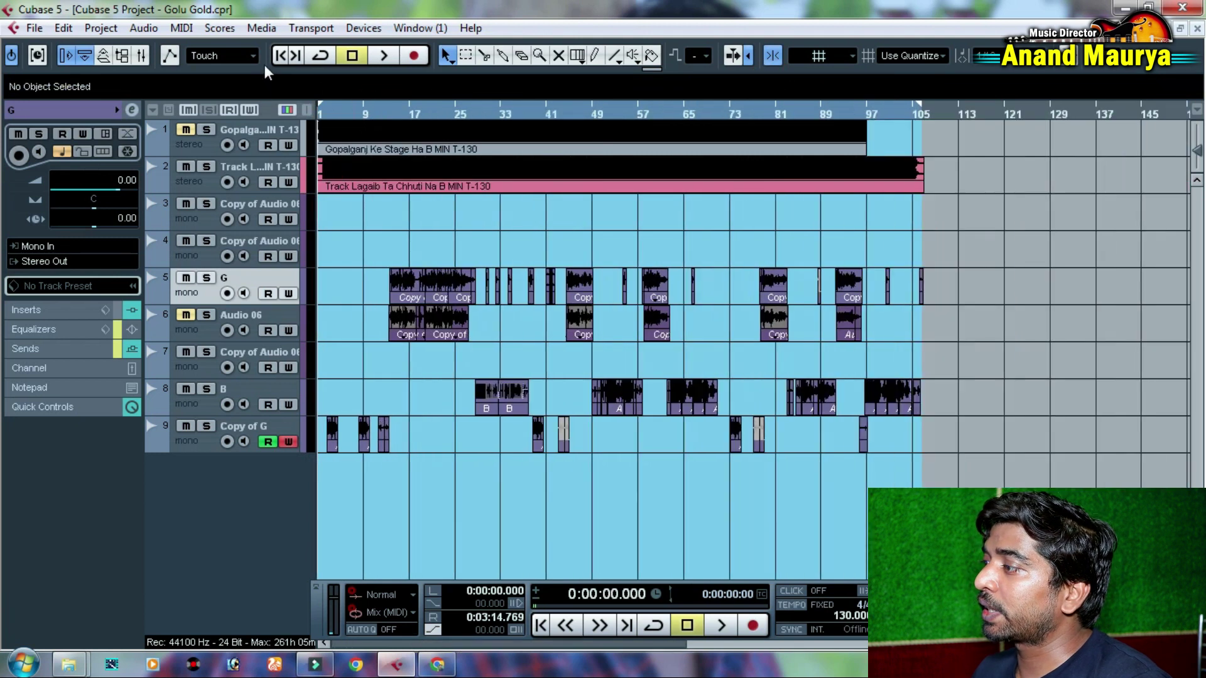
pyautogui.click(191, 444)
pyautogui.rightClick(197, 504)
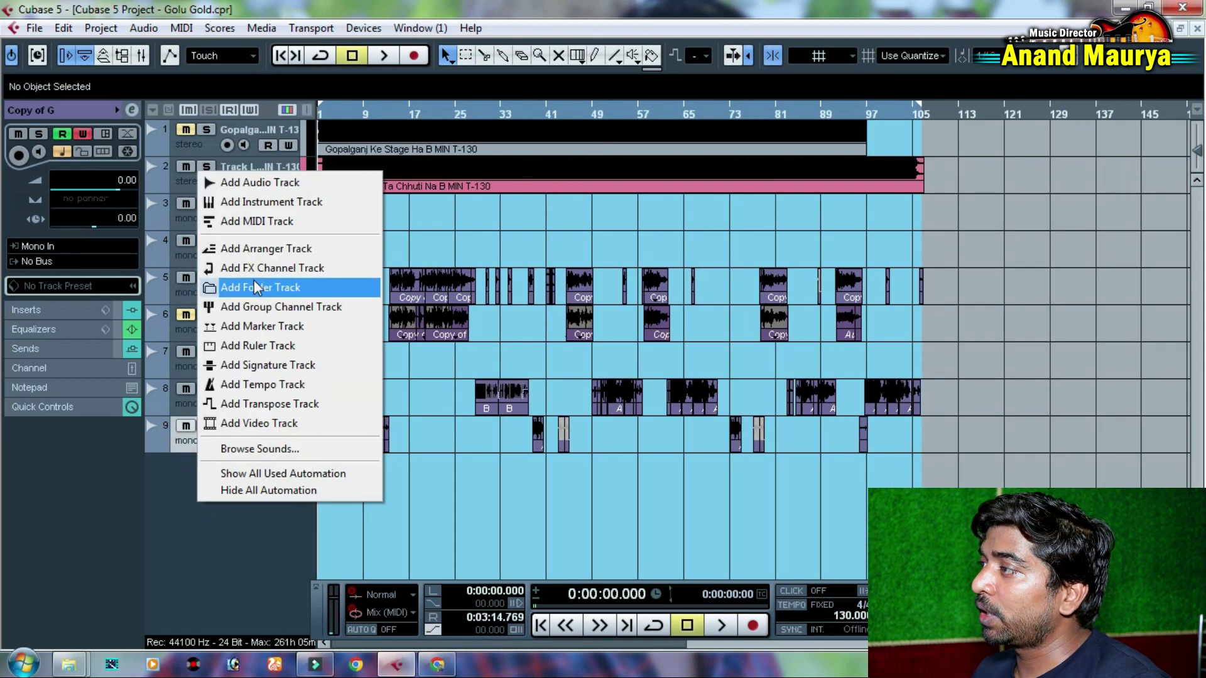
pyautogui.click(276, 205)
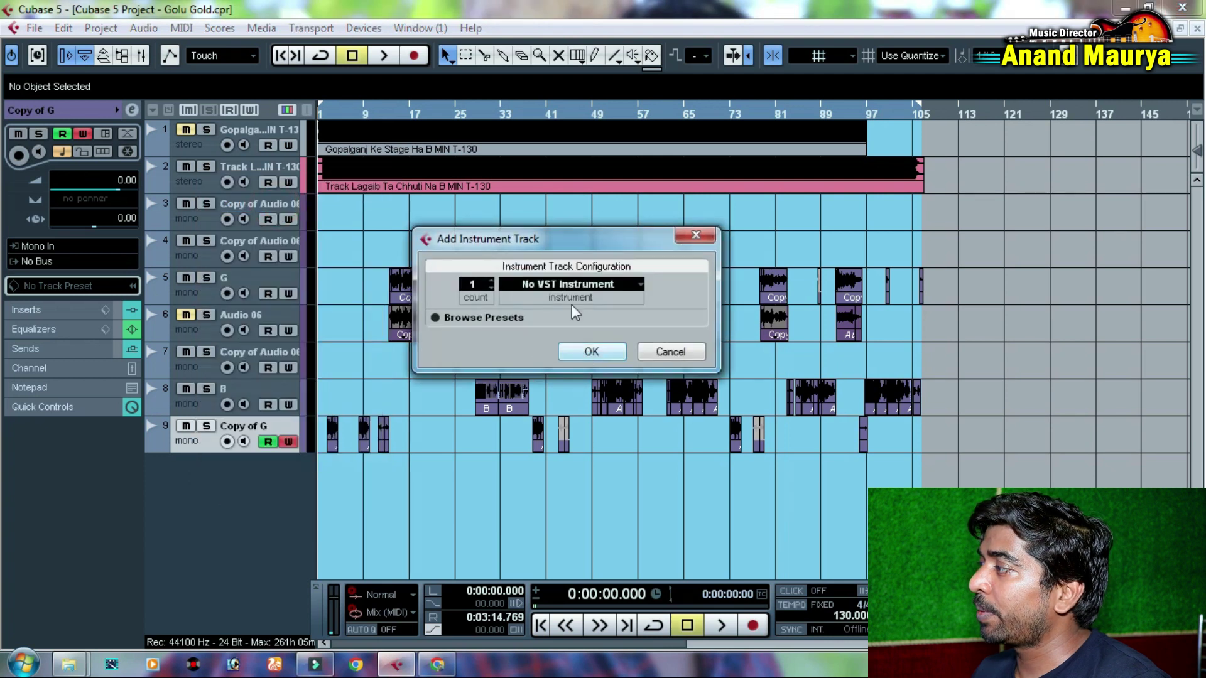
pyautogui.click(565, 285)
pyautogui.moveTo(557, 217)
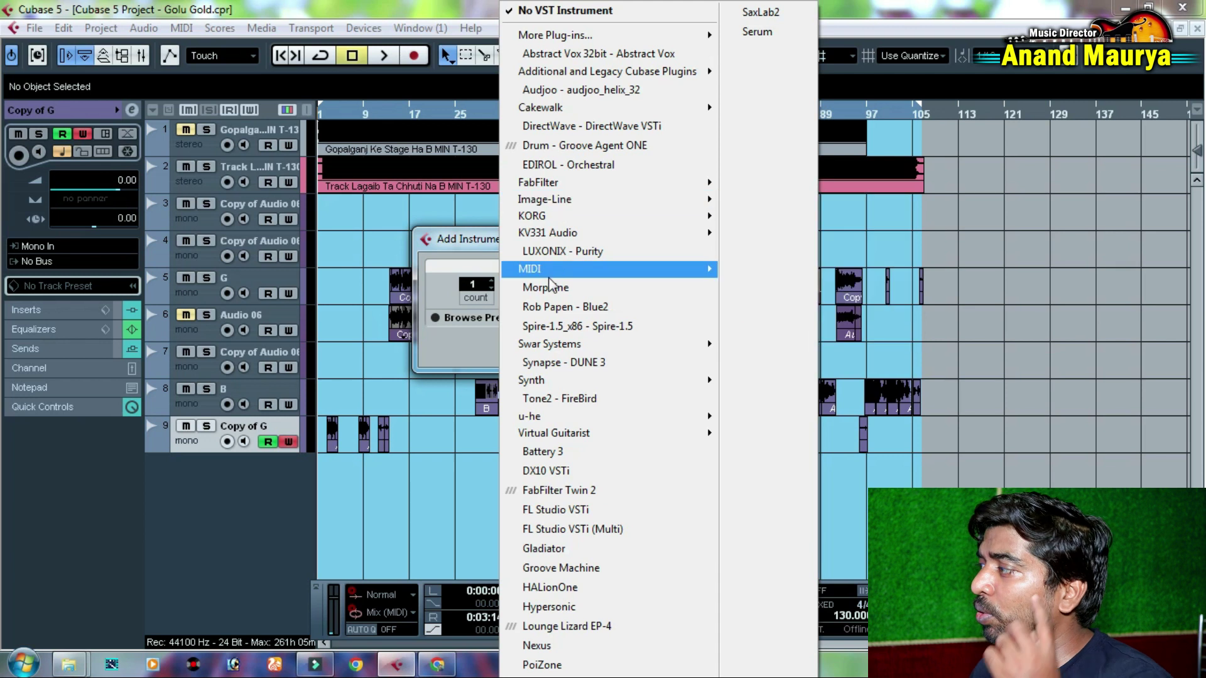
pyautogui.moveTo(550, 277)
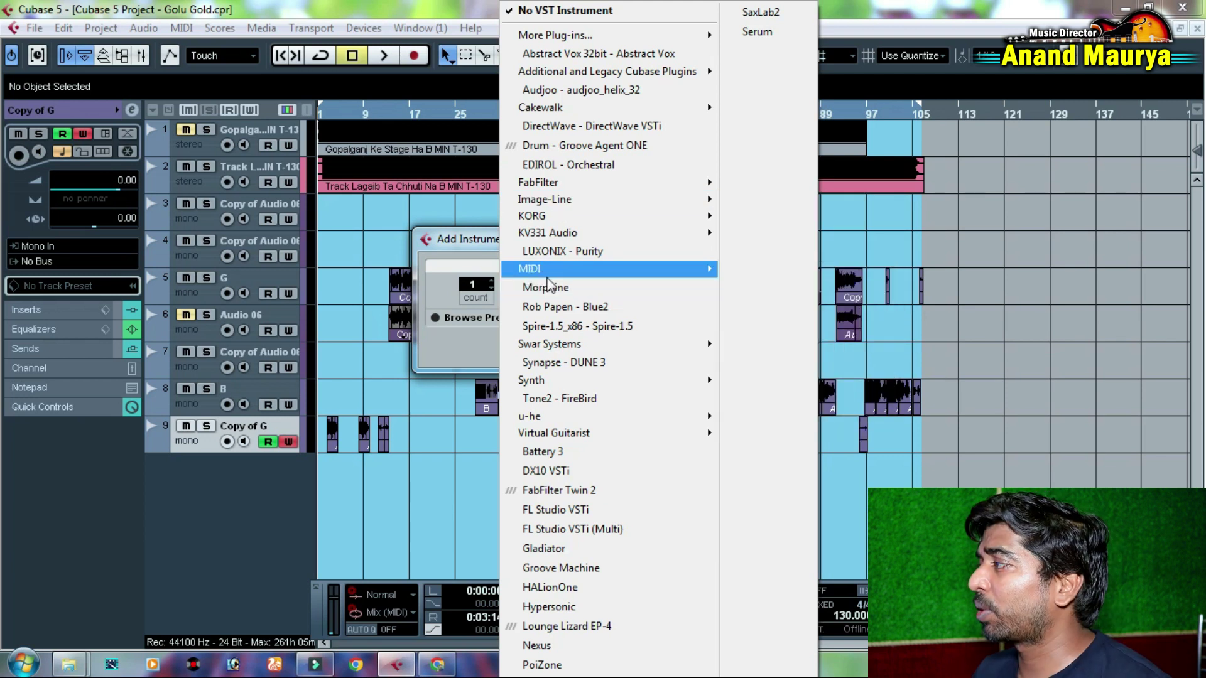
pyautogui.click(758, 326)
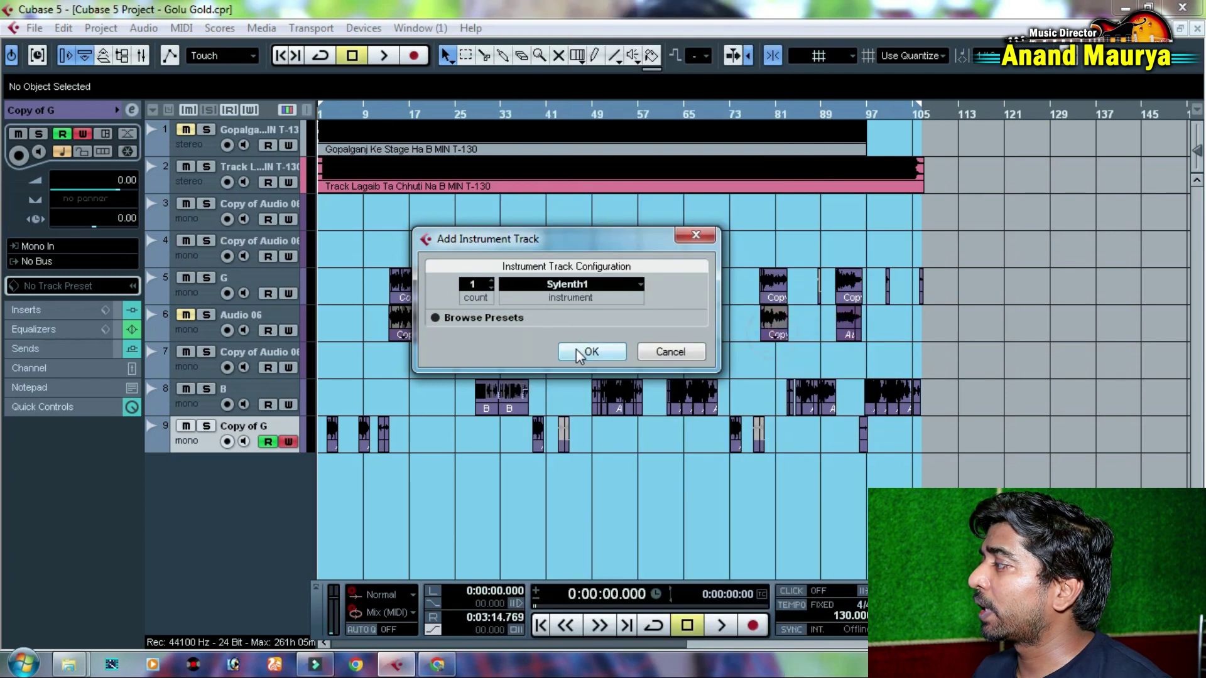
pyautogui.click(590, 350)
# Choose the LD Follow sound in Sylenth1 and record a MIDI part on its track from bar 1 to about bar 4
pyautogui.click(244, 479)
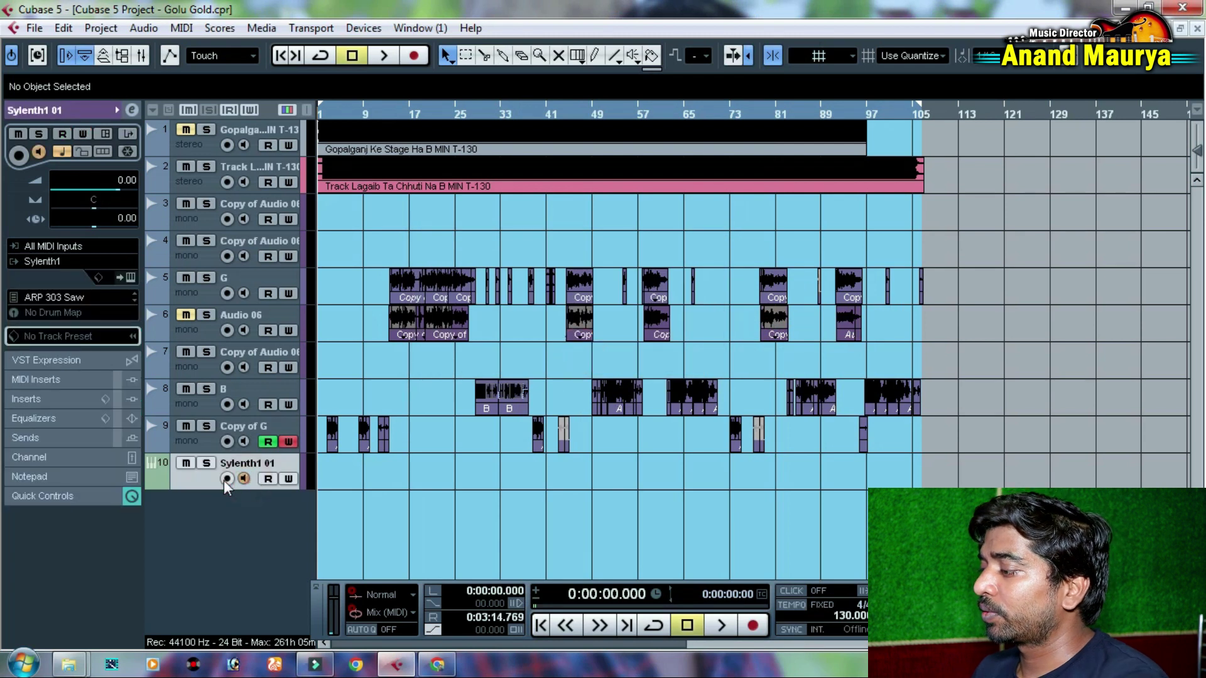
pyautogui.click(130, 277)
pyautogui.click(691, 230)
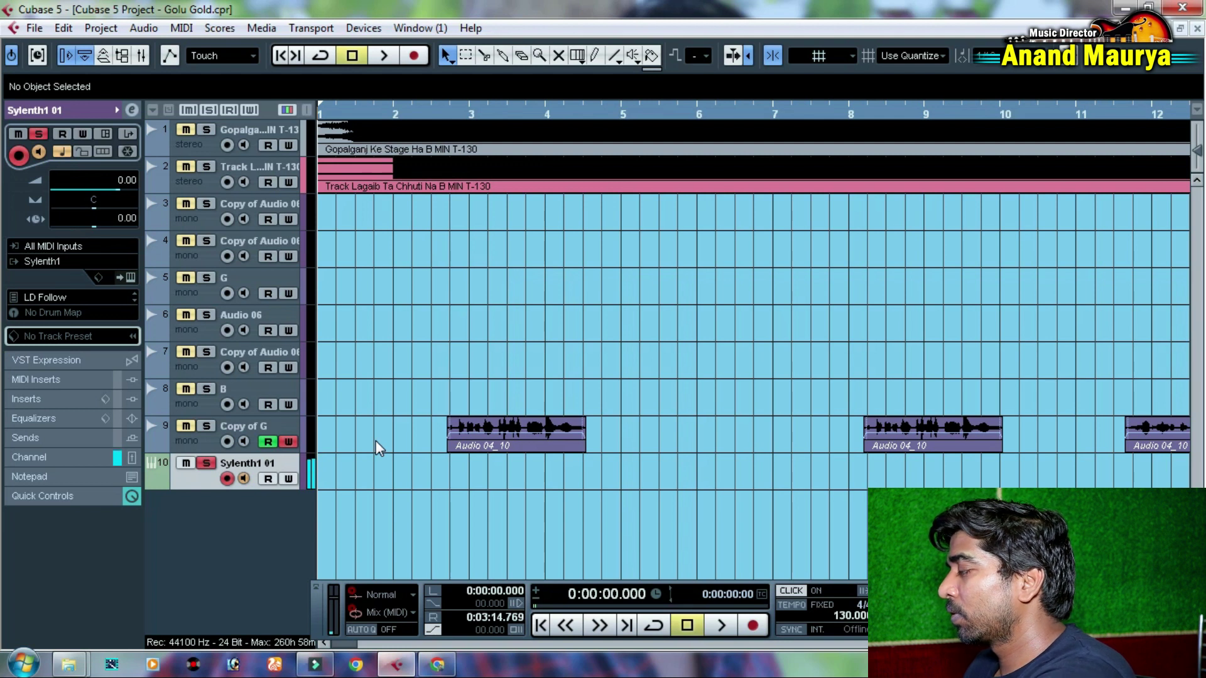
pyautogui.press('KP_Multiply')
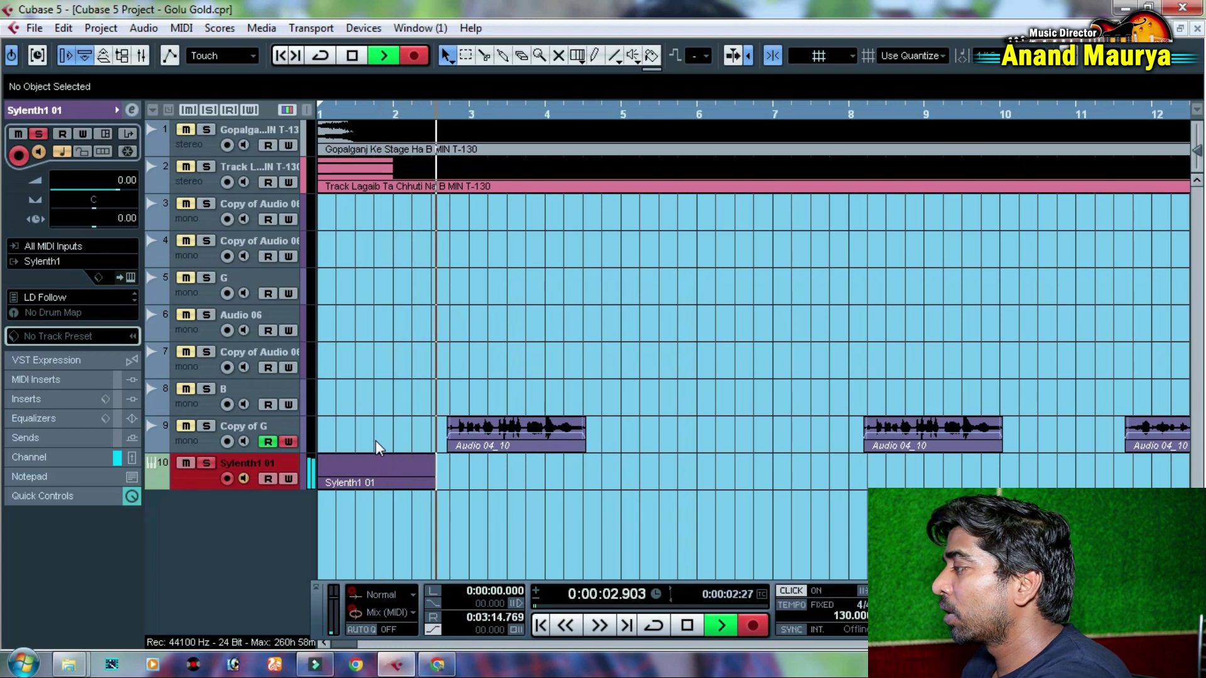
pyautogui.press('space')
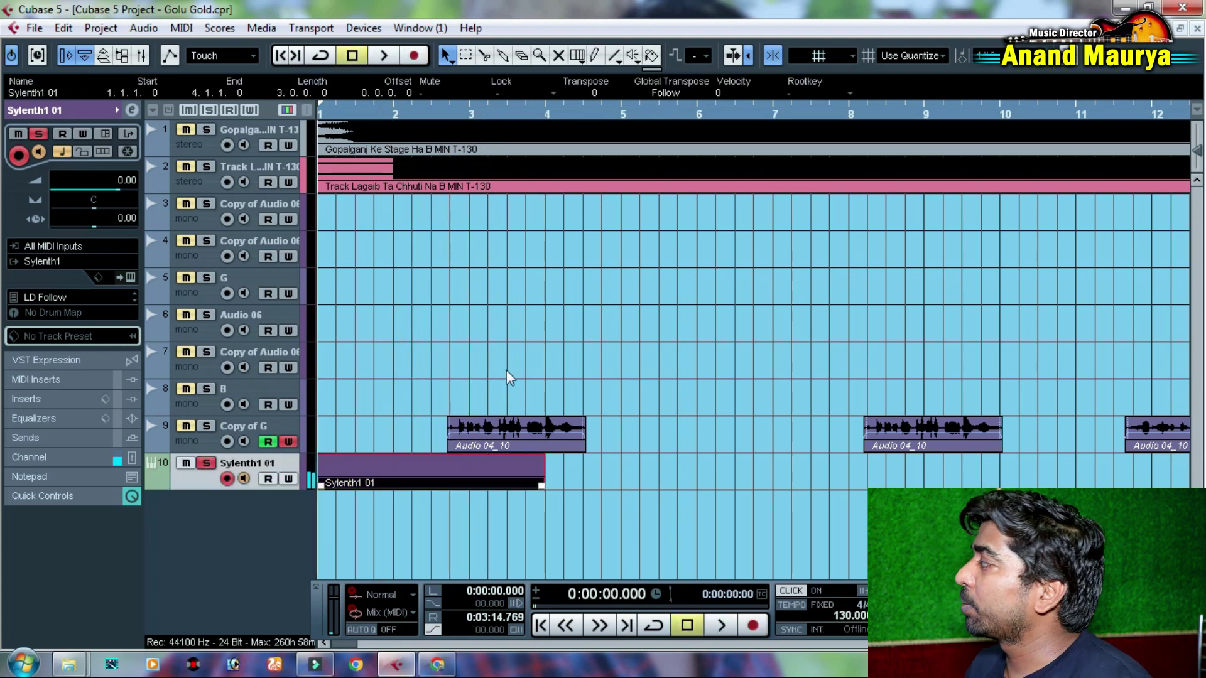
# Open the recorded Sylenth1 01 part in the Key Editor and hide the transport panel
pyautogui.click(401, 475)
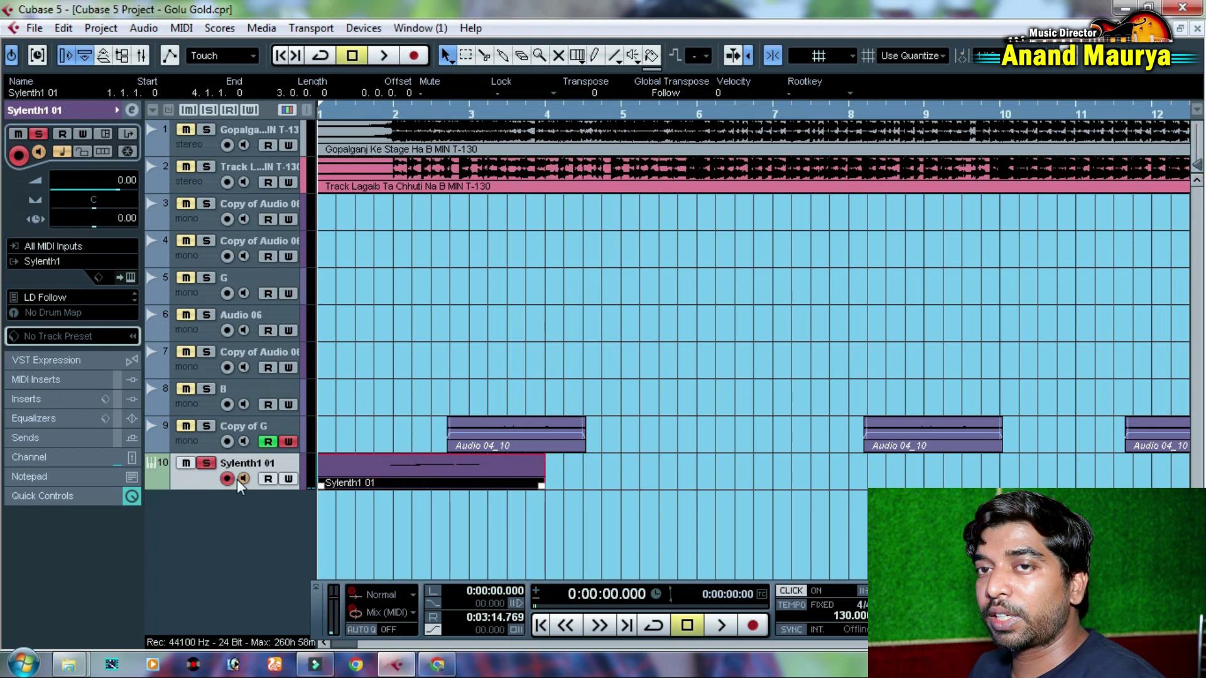
pyautogui.doubleClick(393, 469)
pyautogui.scroll(-5, 826, 402)
pyautogui.hscroll(3, 608, 431)
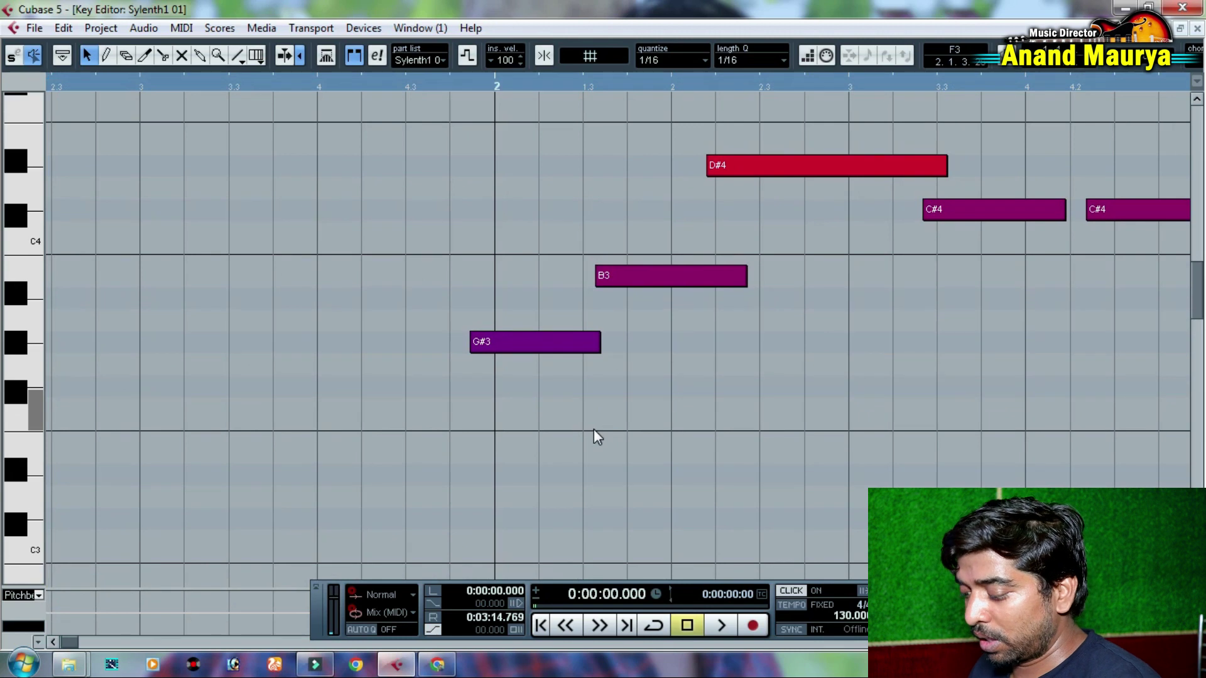
pyautogui.press('F2')
# Quantize the starts and ends of the G#3 and B3 notes to the 1/16 grid, and undo both operations
pyautogui.moveTo(465, 208); pyautogui.dragTo(675, 383)
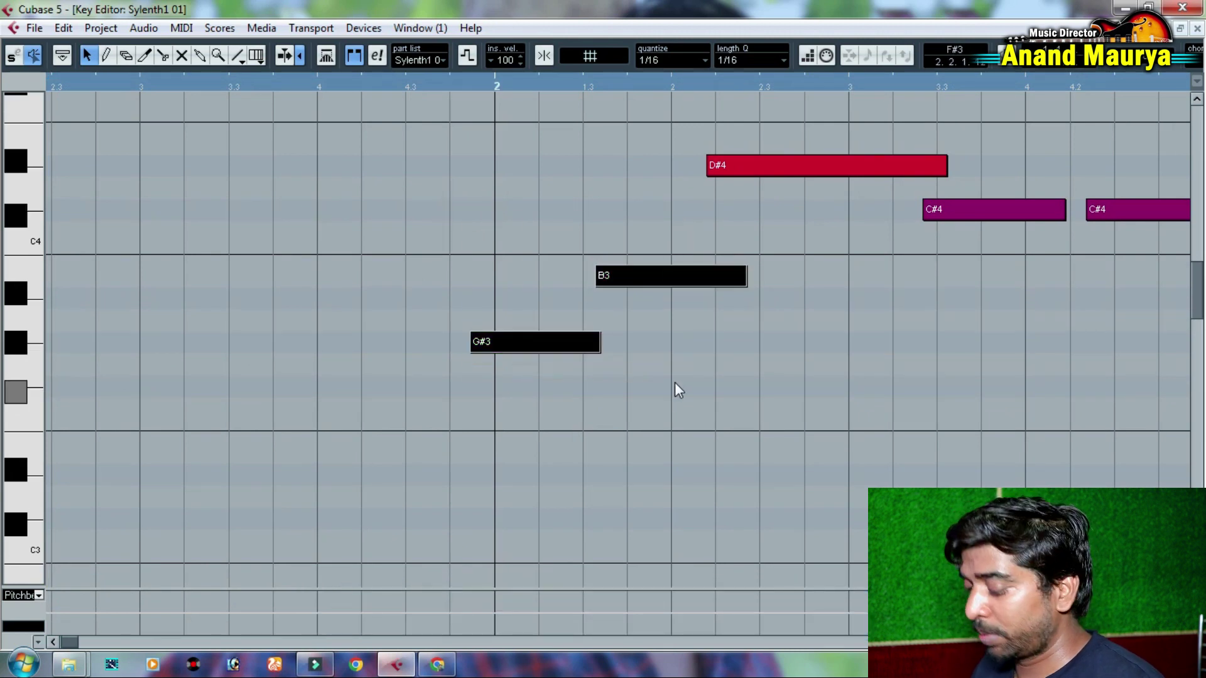
pyautogui.press('q')
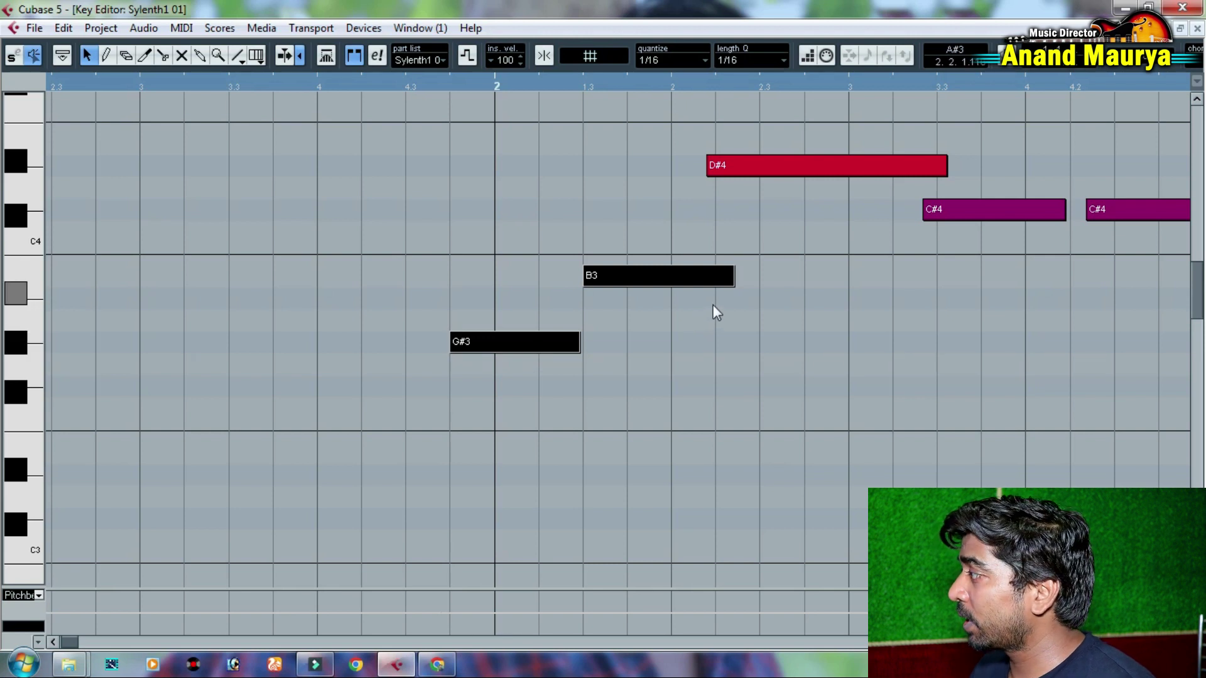
pyautogui.press('q')
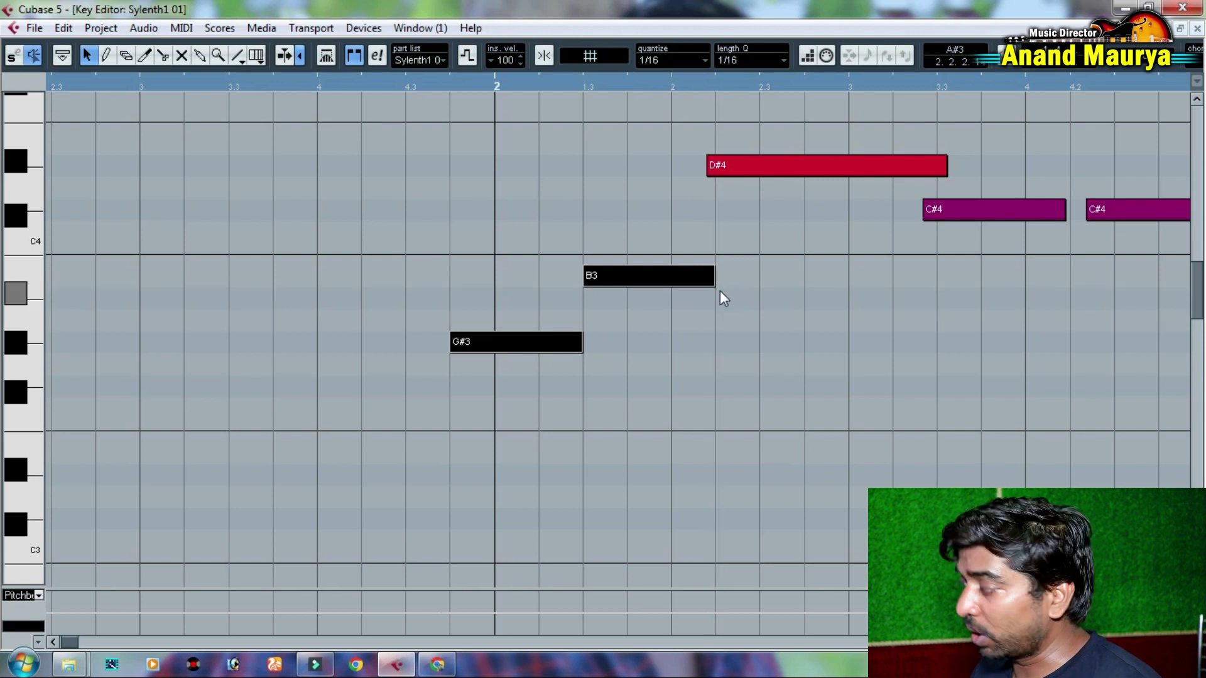
pyautogui.hotkey('ctrl', 'z')
pyautogui.hotkey('ctrl', 'z')
# Quantize the G#3 and B3 note starts to 1/16 again, quantize their ends, and deselect the notes
pyautogui.moveTo(483, 246); pyautogui.dragTo(621, 378)
pyautogui.press('q')
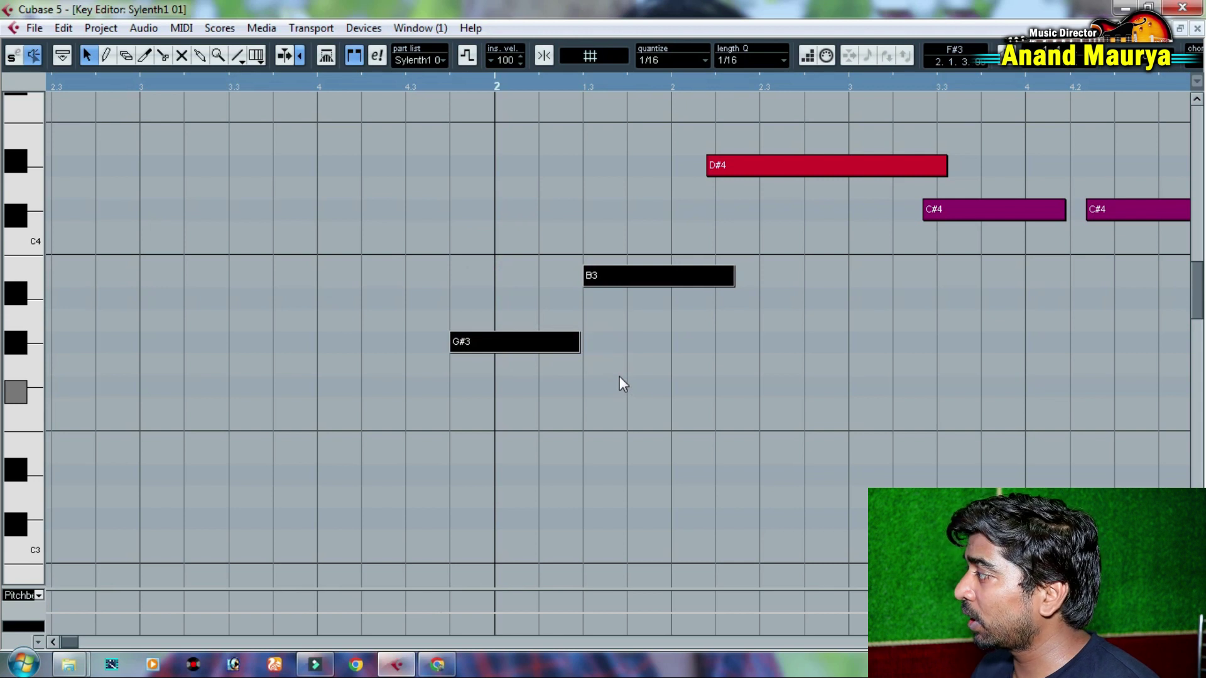
pyautogui.hotkey('shift', 'q')
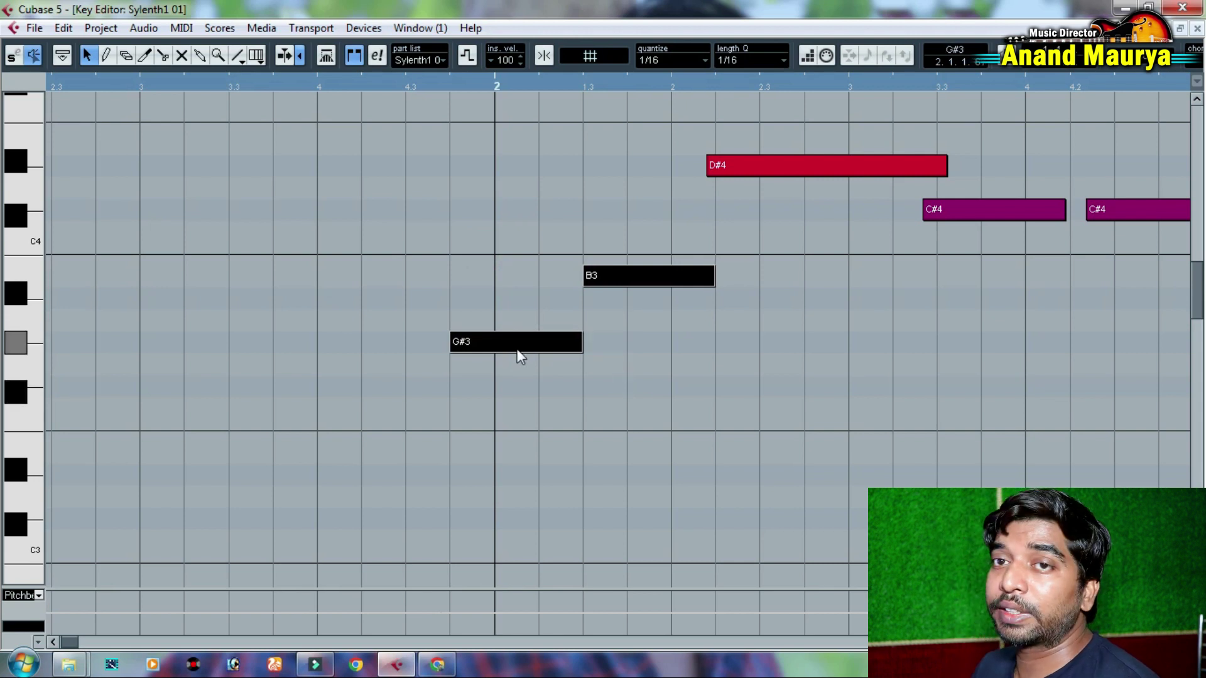
pyautogui.click(656, 362)
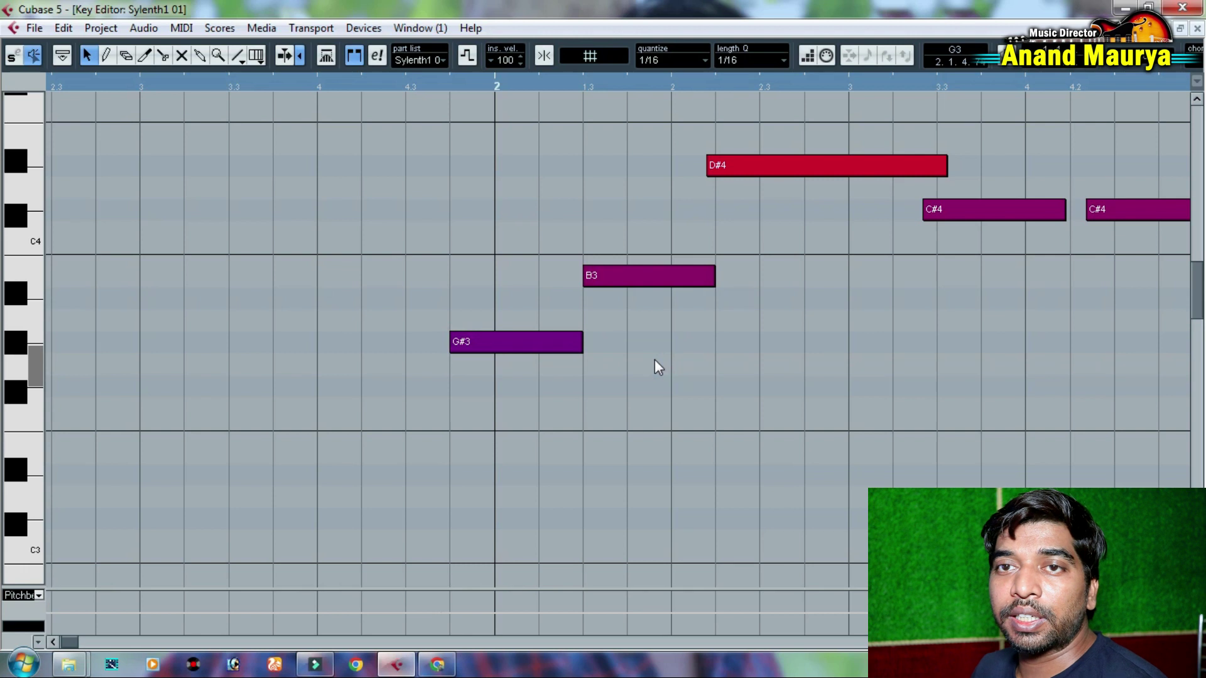
# Quantize the starts and ends of all notes in the part to 1/16, and deselect them
pyautogui.moveTo(574, 82); pyautogui.dragTo(510, 71)
pyautogui.moveTo(436, 256); pyautogui.dragTo(772, 262)
pyautogui.moveTo(859, 145); pyautogui.dragTo(353, 424)
pyautogui.press('q')
pyautogui.hotkey('shift', 'q')
pyautogui.click(767, 392)
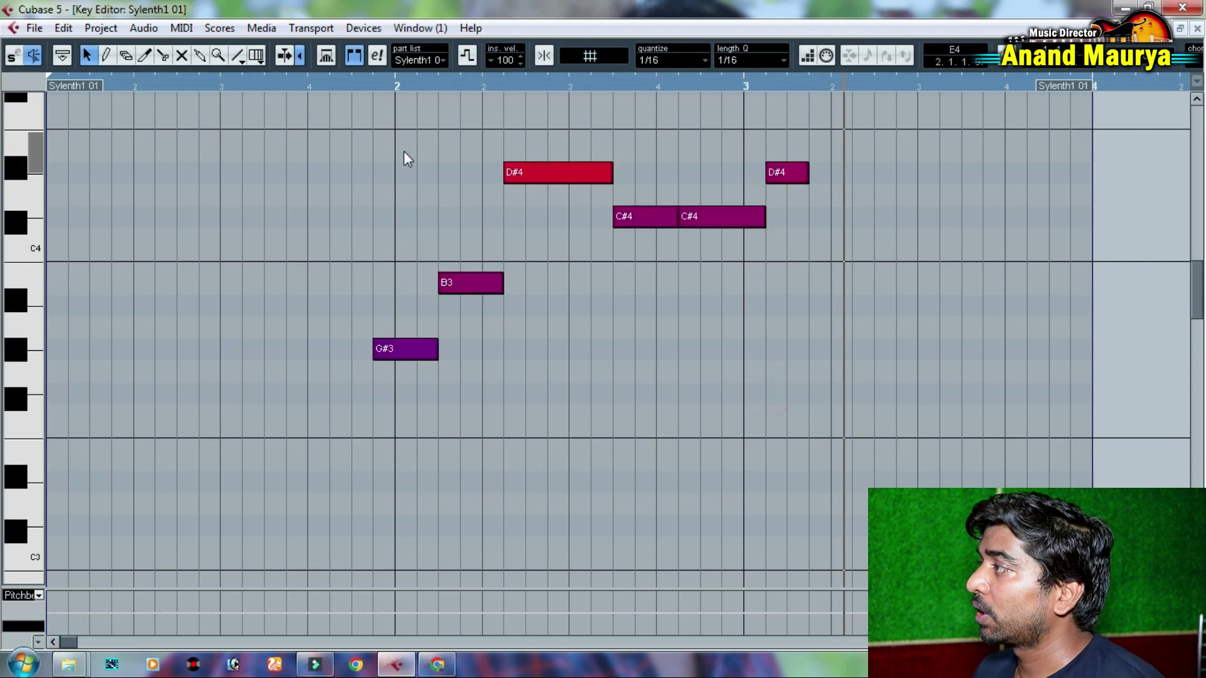
# Start the G#3 note at bar 2, turn on snapping, and resize B3 and the first D#4 to meet at beat 2
pyautogui.moveTo(381, 351); pyautogui.dragTo(398, 351)
pyautogui.click(544, 55)
pyautogui.moveTo(496, 287); pyautogui.dragTo(484, 287)
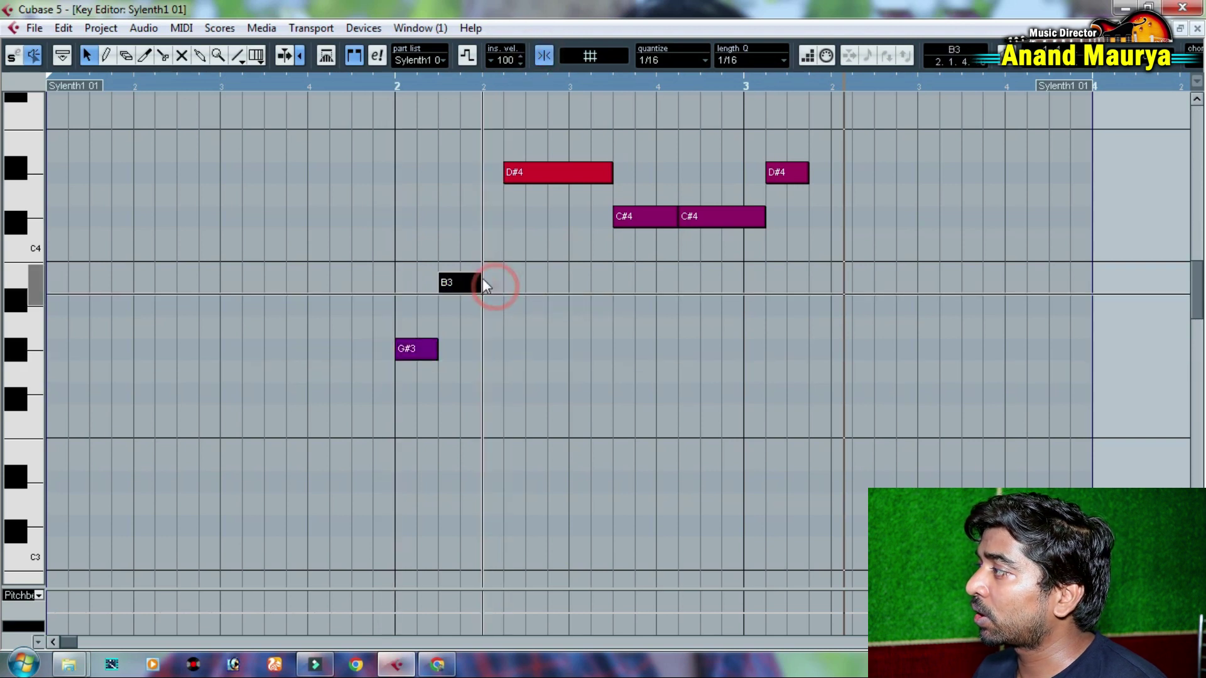
pyautogui.moveTo(506, 172); pyautogui.dragTo(484, 172)
# Shift the boundary between the C#4 notes and the second one's end one grid step earlier, and move the last D#4 to bar 3
pyautogui.moveTo(673, 215); pyautogui.dragTo(662, 224)
pyautogui.moveTo(763, 216); pyautogui.dragTo(742, 216)
pyautogui.moveTo(785, 178); pyautogui.dragTo(767, 178)
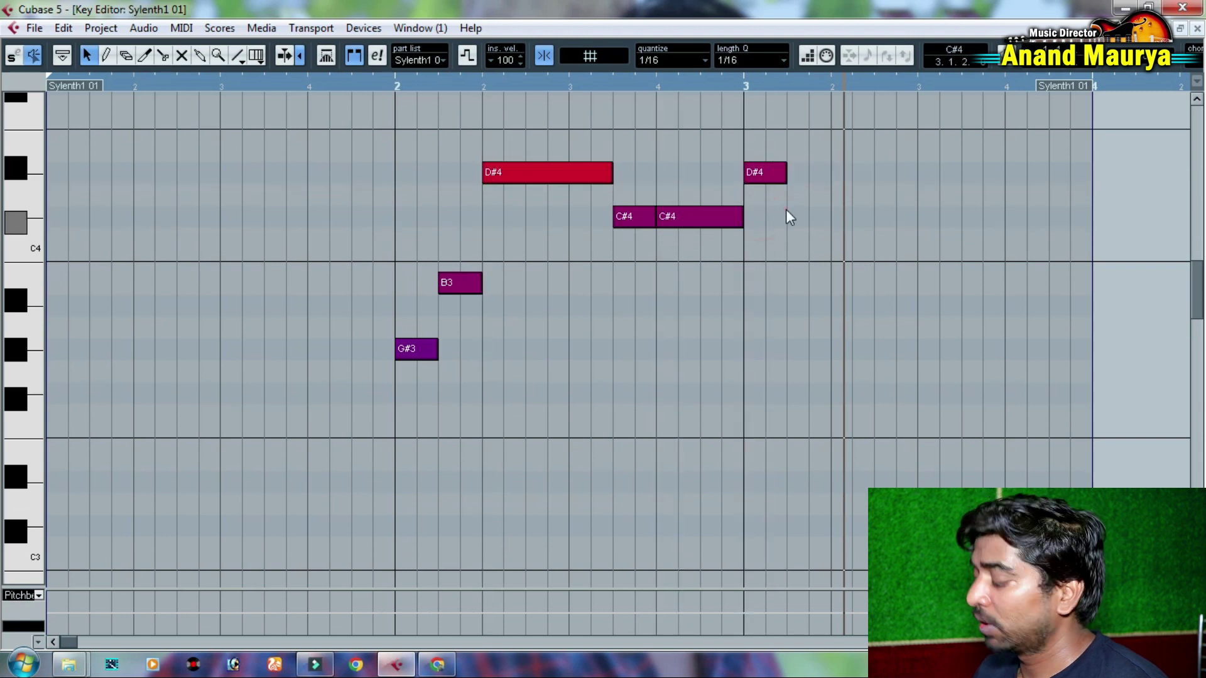
pyautogui.click(788, 219)
pyautogui.click(896, 259)
pyautogui.hotkey('ctrl', 'z')
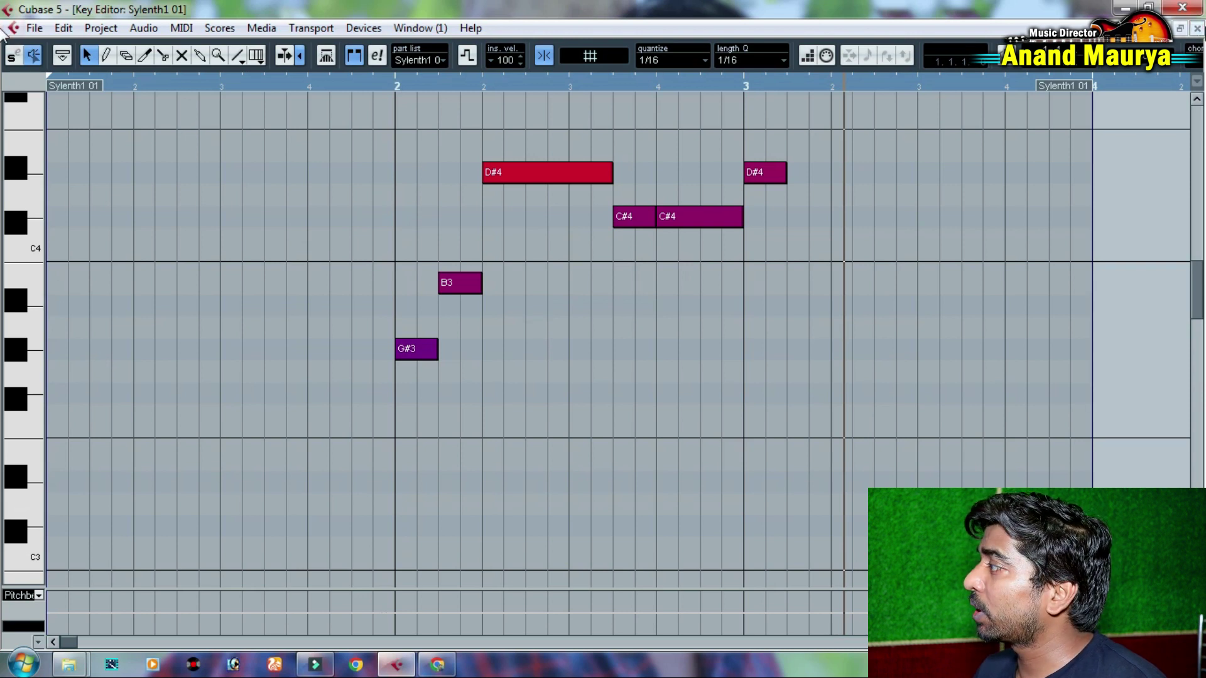
pyautogui.hotkey('ctrl', 'shift', 'z')
pyautogui.hotkey('ctrl', 'z')
# Close the Key Editor, check the key assigned to Fixed Velocity in the MIDI key commands category, and close the settings
pyautogui.click(1197, 28)
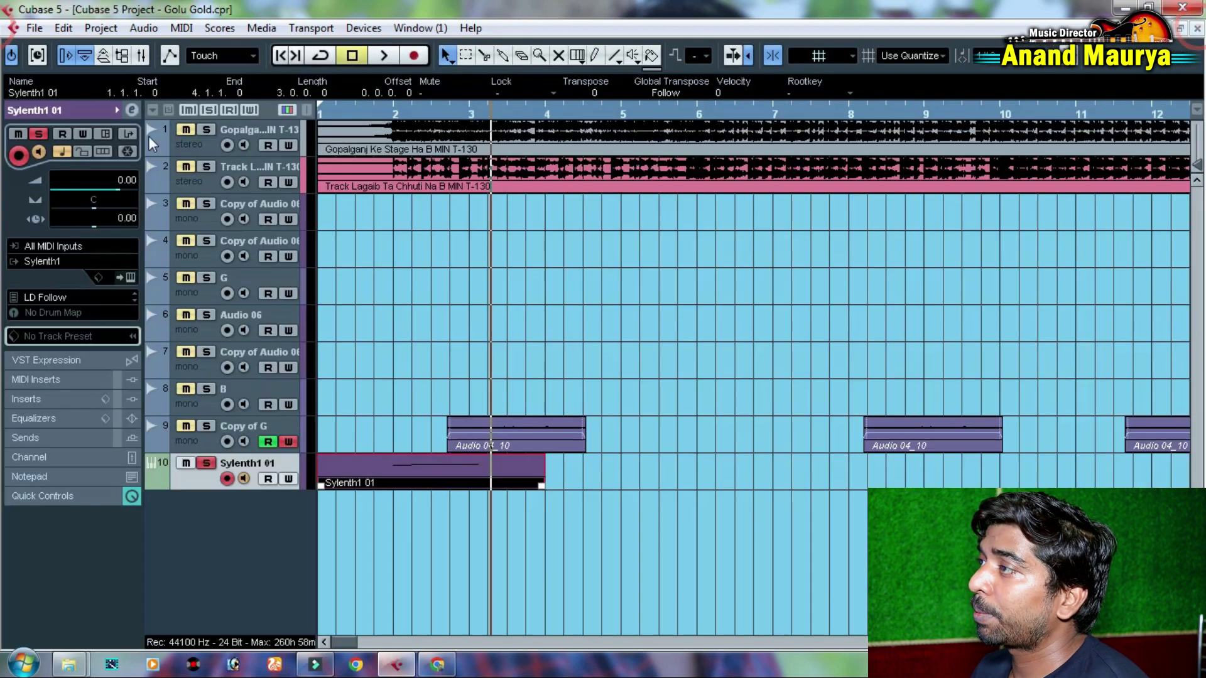
pyautogui.click(35, 29)
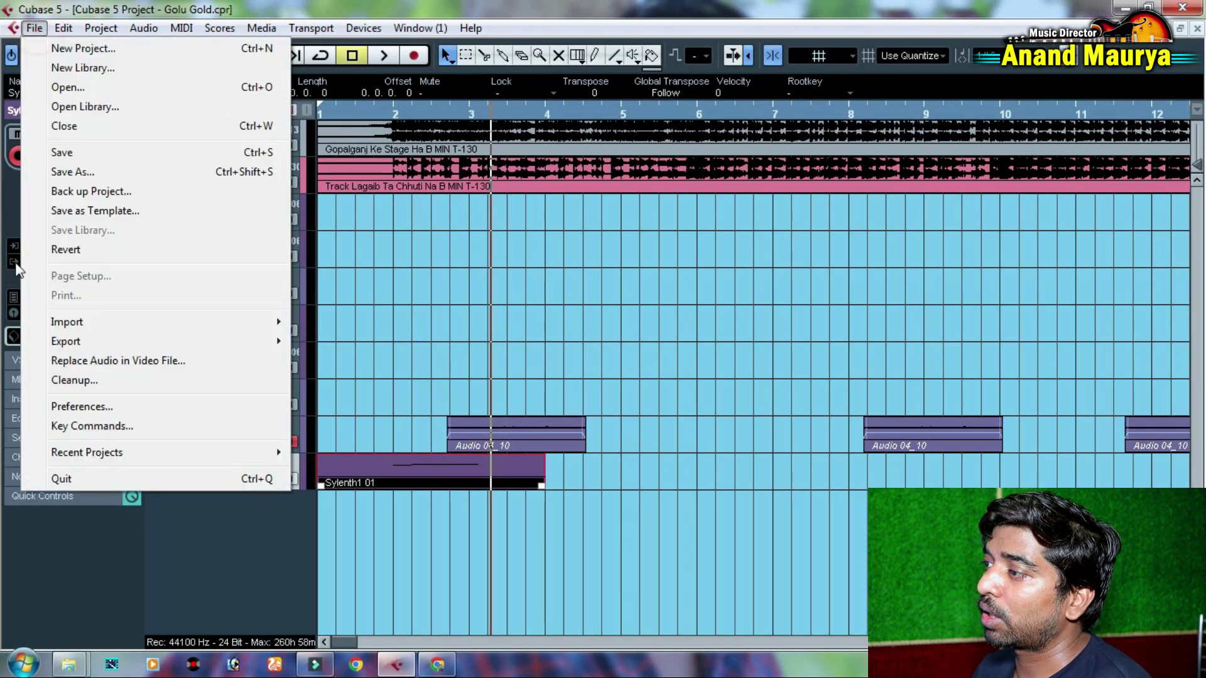
pyautogui.click(92, 427)
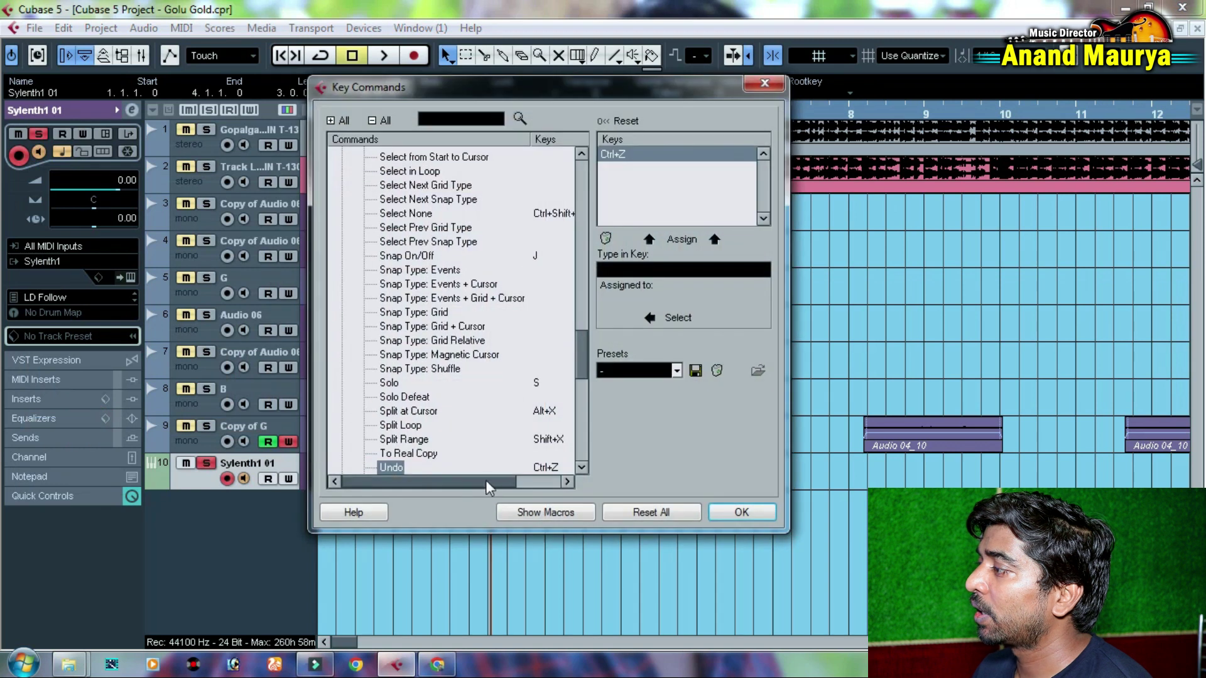
pyautogui.moveTo(584, 355); pyautogui.dragTo(580, 200)
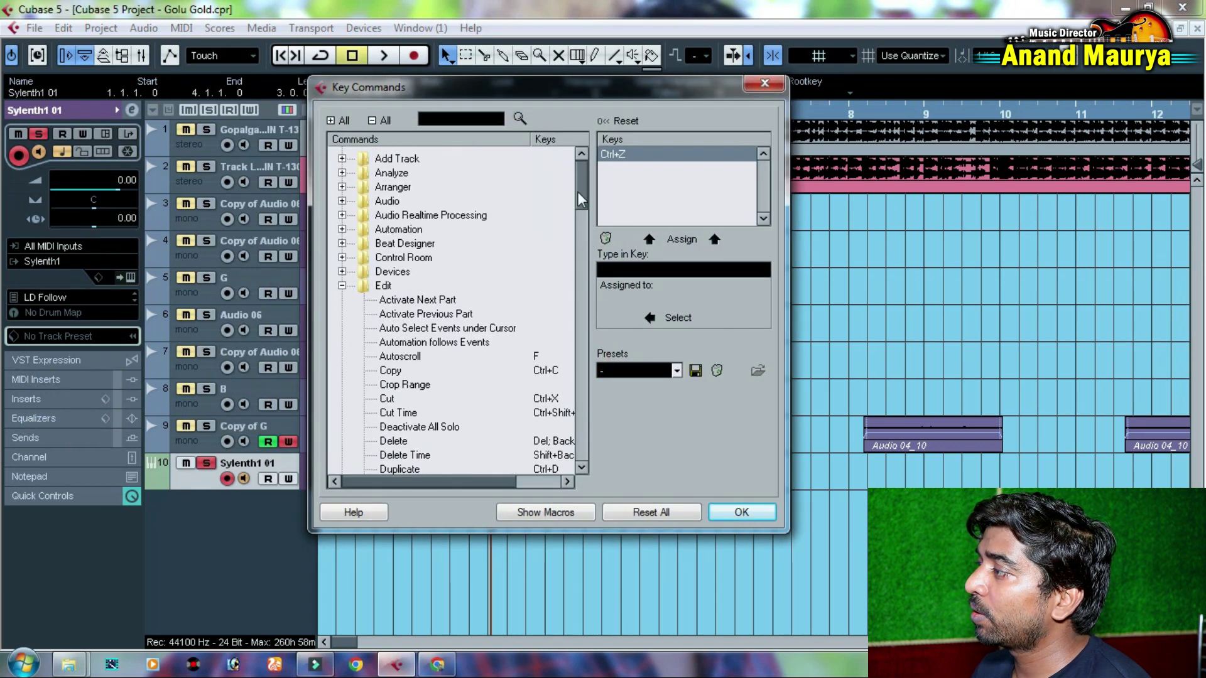
pyautogui.click(341, 286)
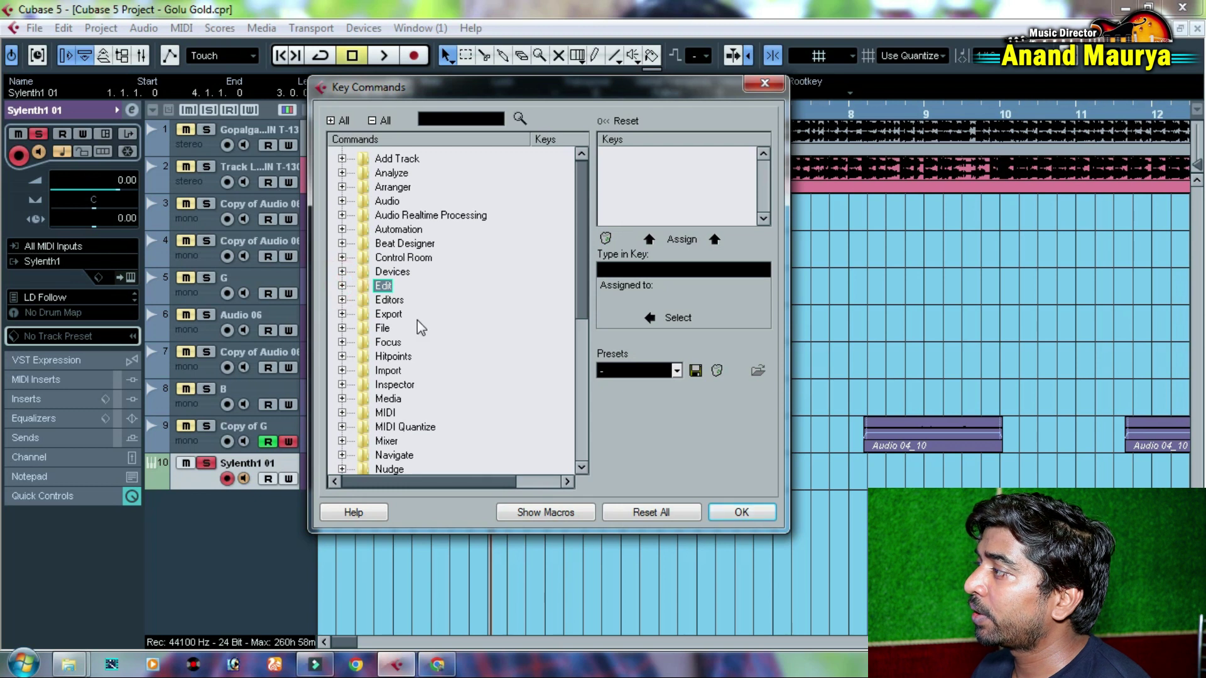
pyautogui.click(342, 413)
pyautogui.moveTo(576, 195); pyautogui.dragTo(584, 300)
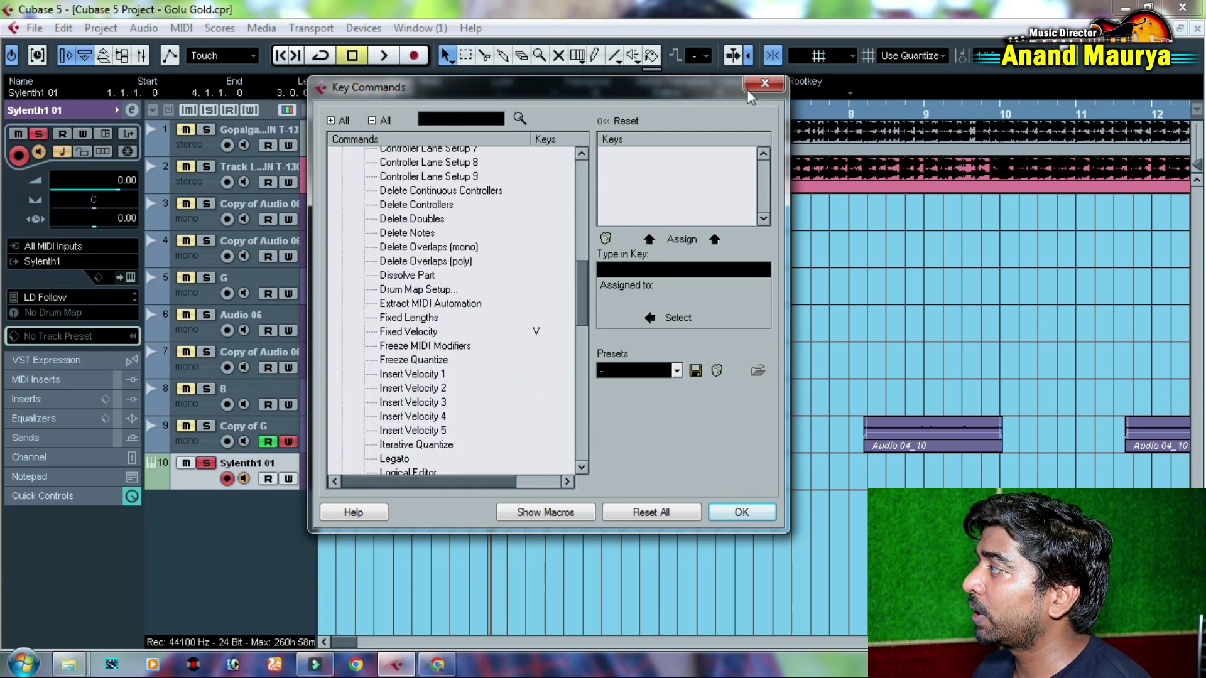
pyautogui.click(764, 83)
# Reopen the Sylenth1 01 part, apply Fixed Velocity 100 to all its notes, and undo the velocity change
pyautogui.doubleClick(457, 466)
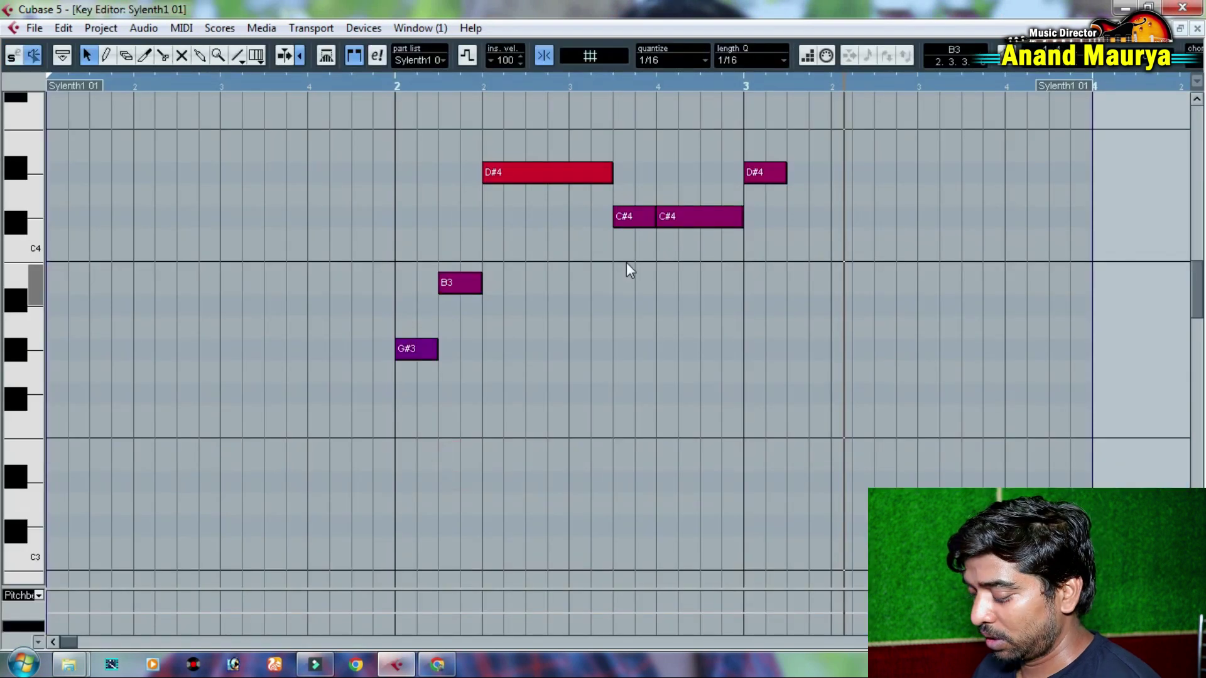
pyautogui.hotkey('ctrl', 'a')
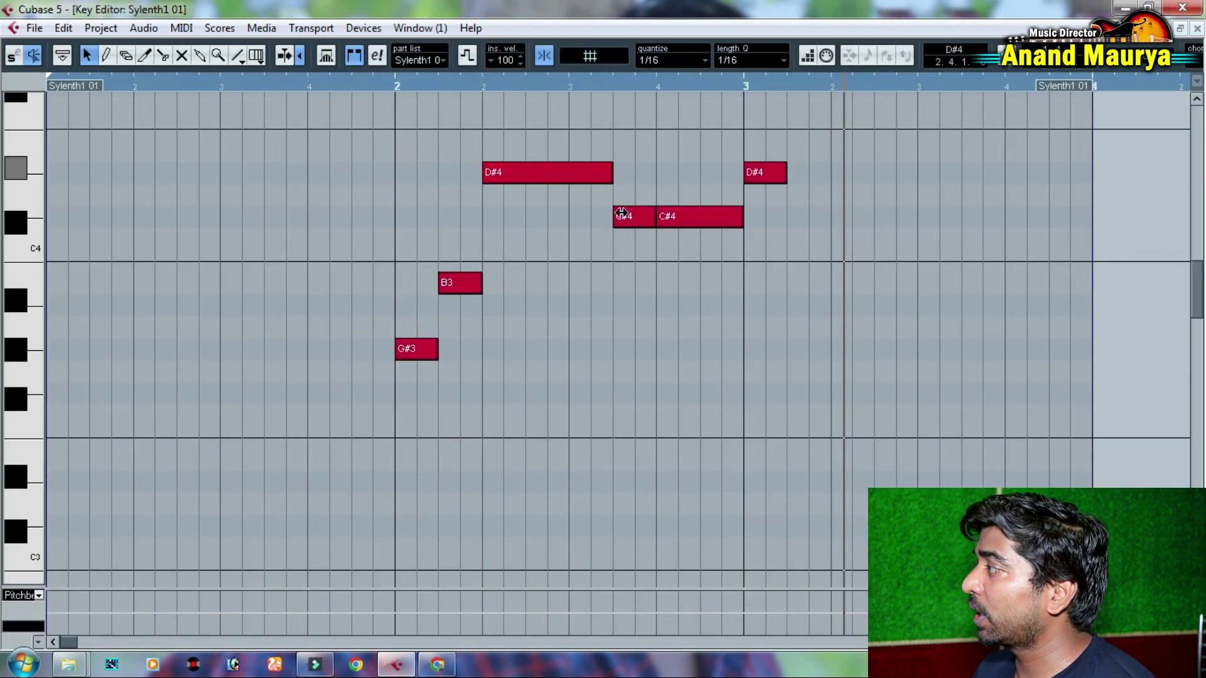
pyautogui.click(635, 266)
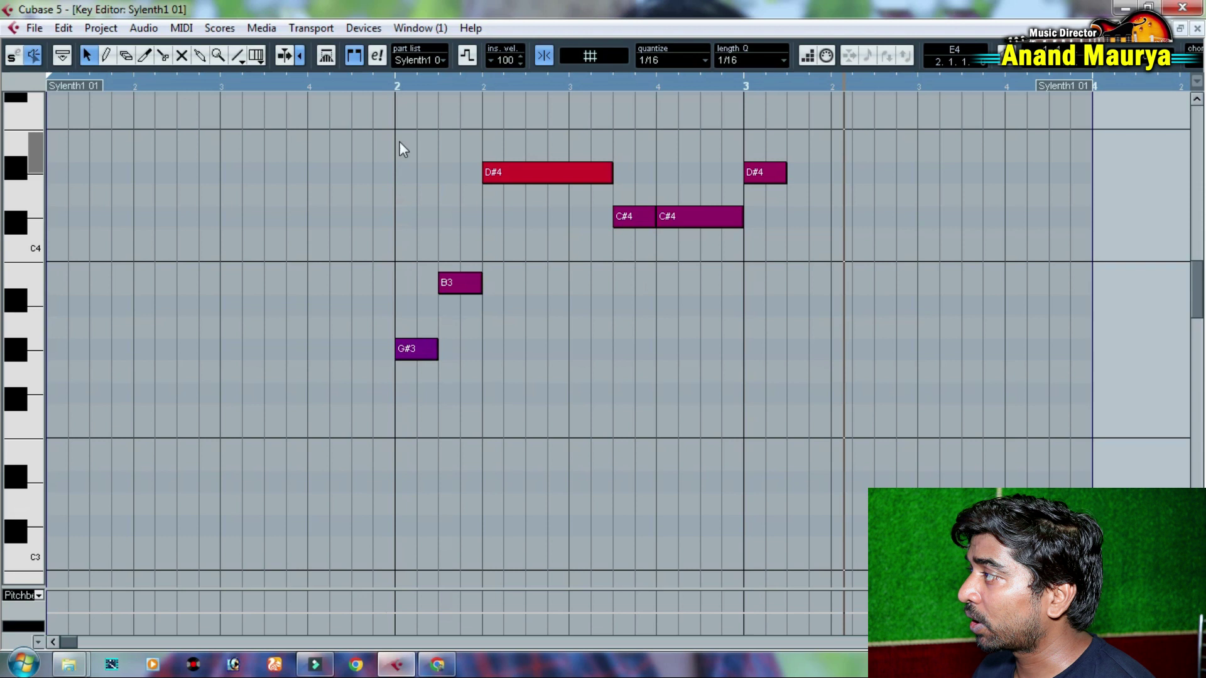
# Move the project cursor to the start of bar 2 and close the Key Editor
pyautogui.moveTo(391, 85); pyautogui.dragTo(412, 270)
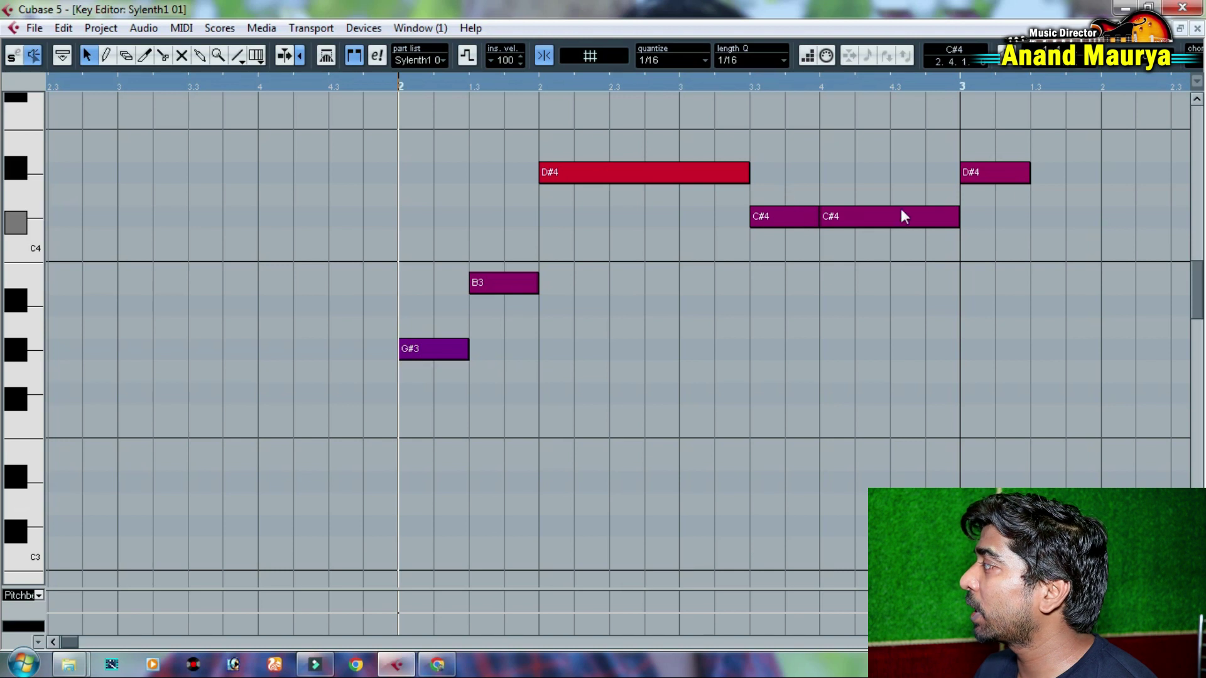
pyautogui.click(1197, 29)
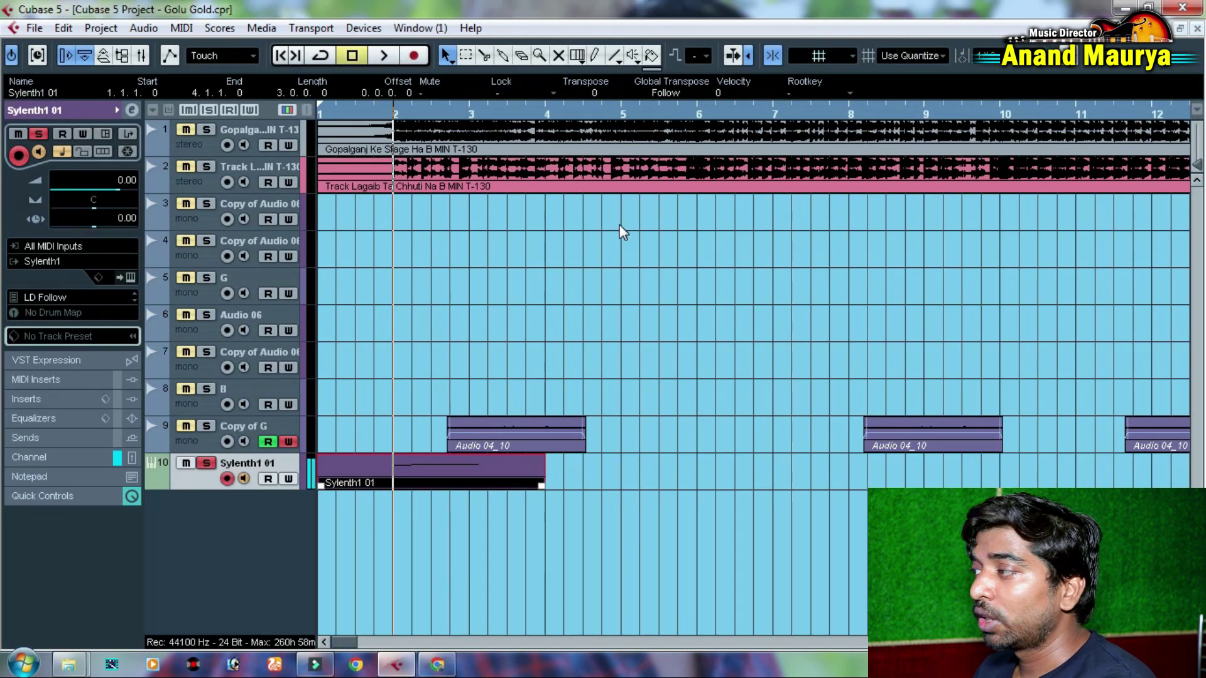
# Look up the key assigned to Fixed Velocity in the MIDI category of the key commands and close the settings
pyautogui.click(33, 28)
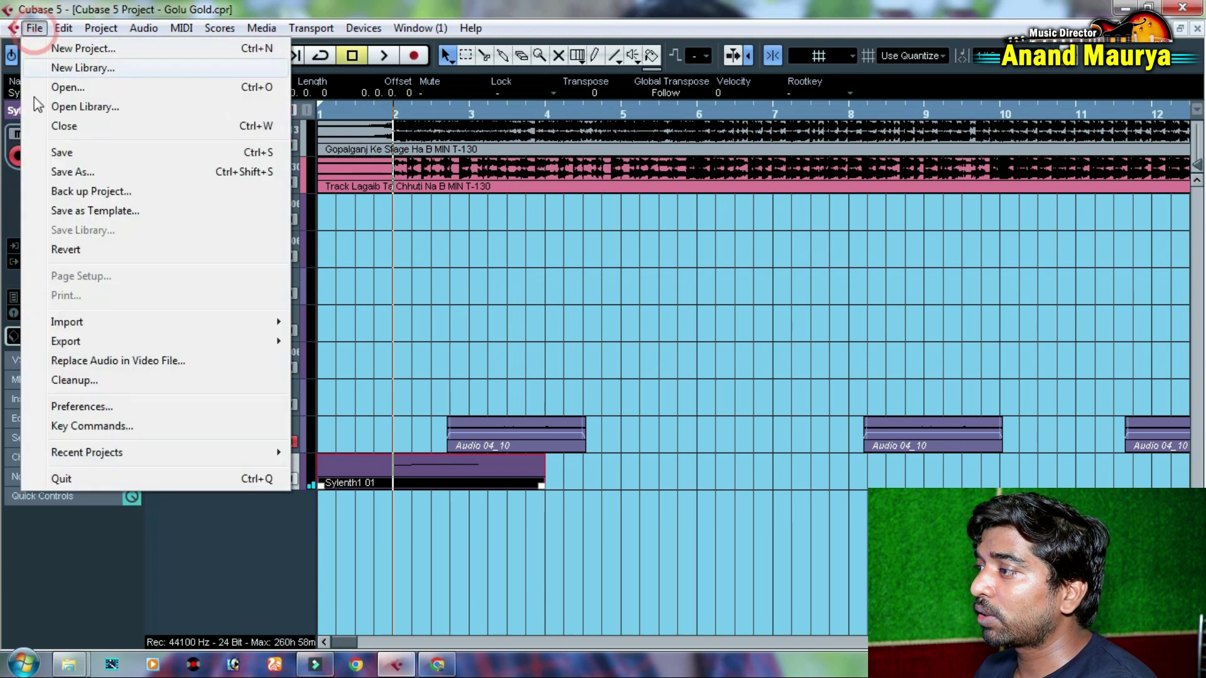
pyautogui.click(101, 430)
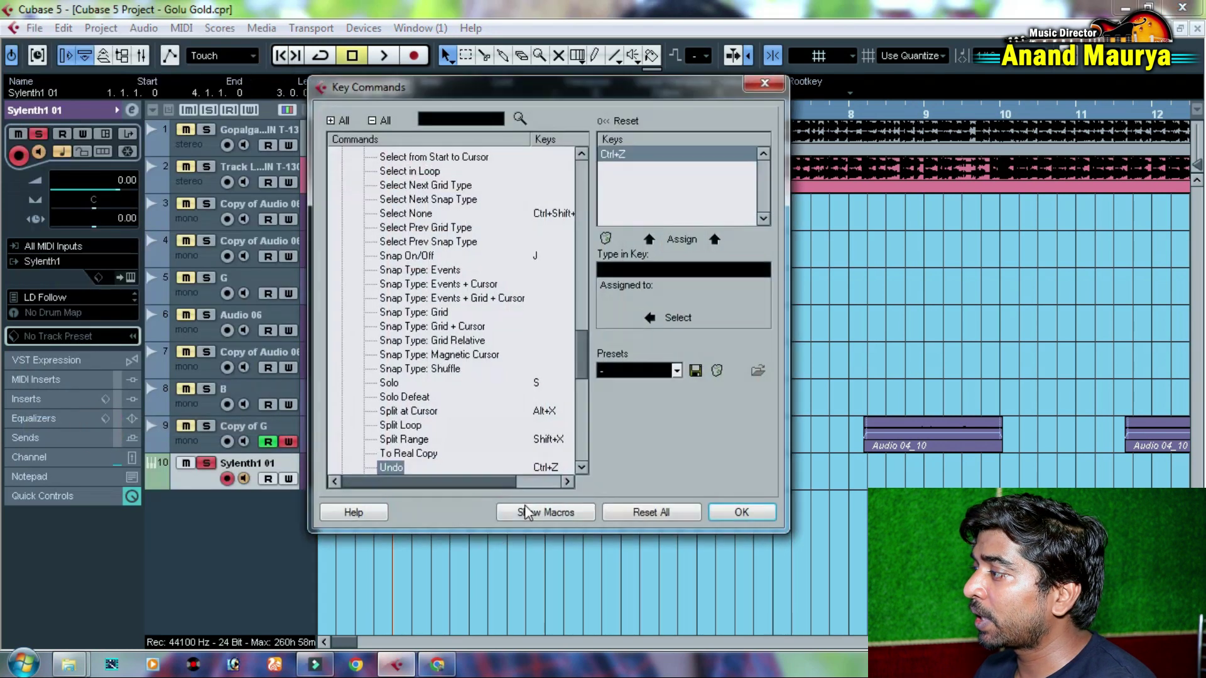
pyautogui.scroll(8, 513, 331)
pyautogui.scroll(15, 514, 331)
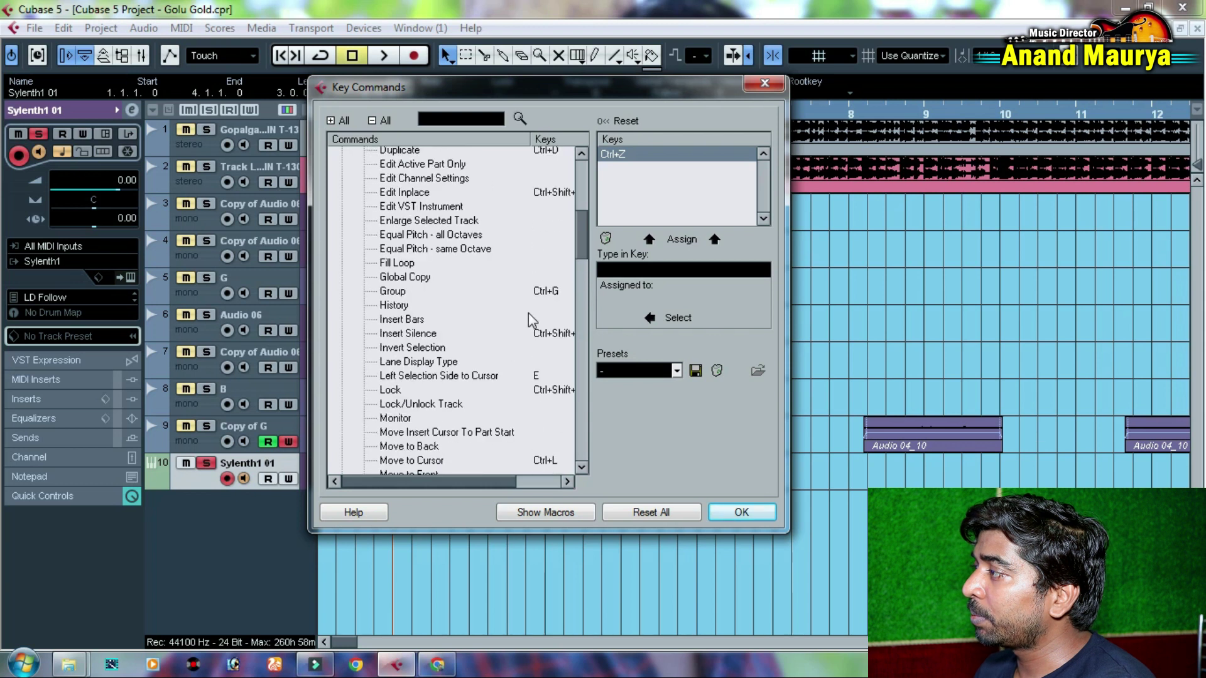
pyautogui.click(342, 285)
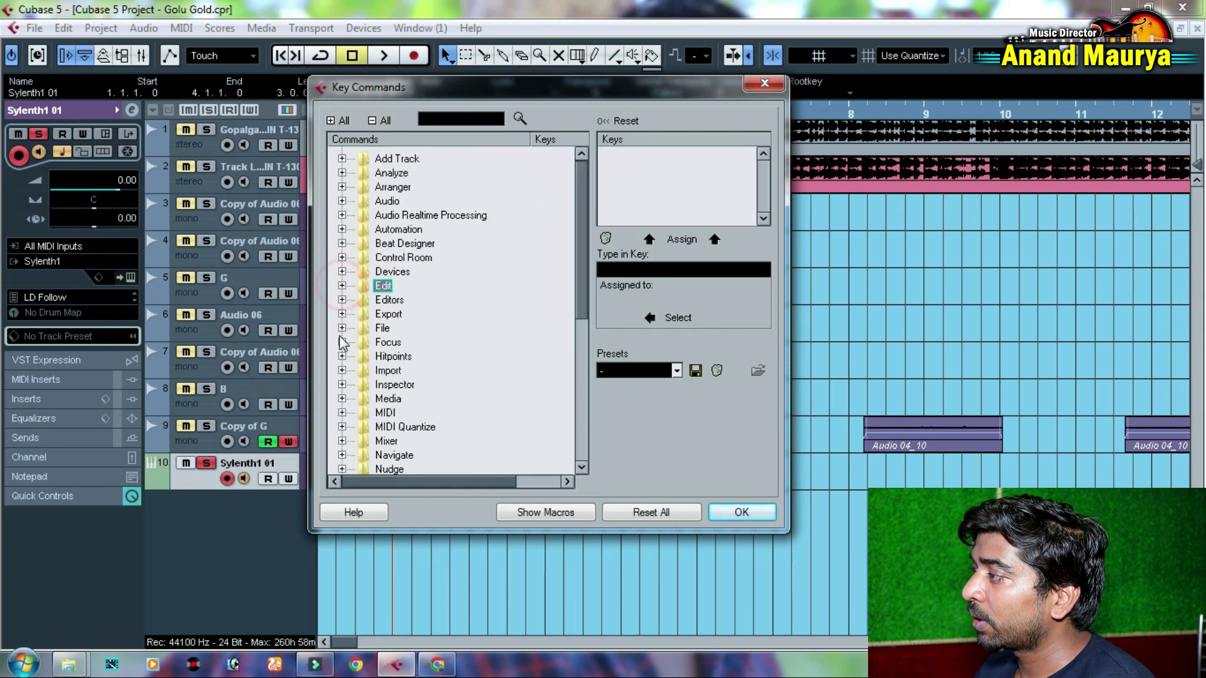
pyautogui.click(341, 412)
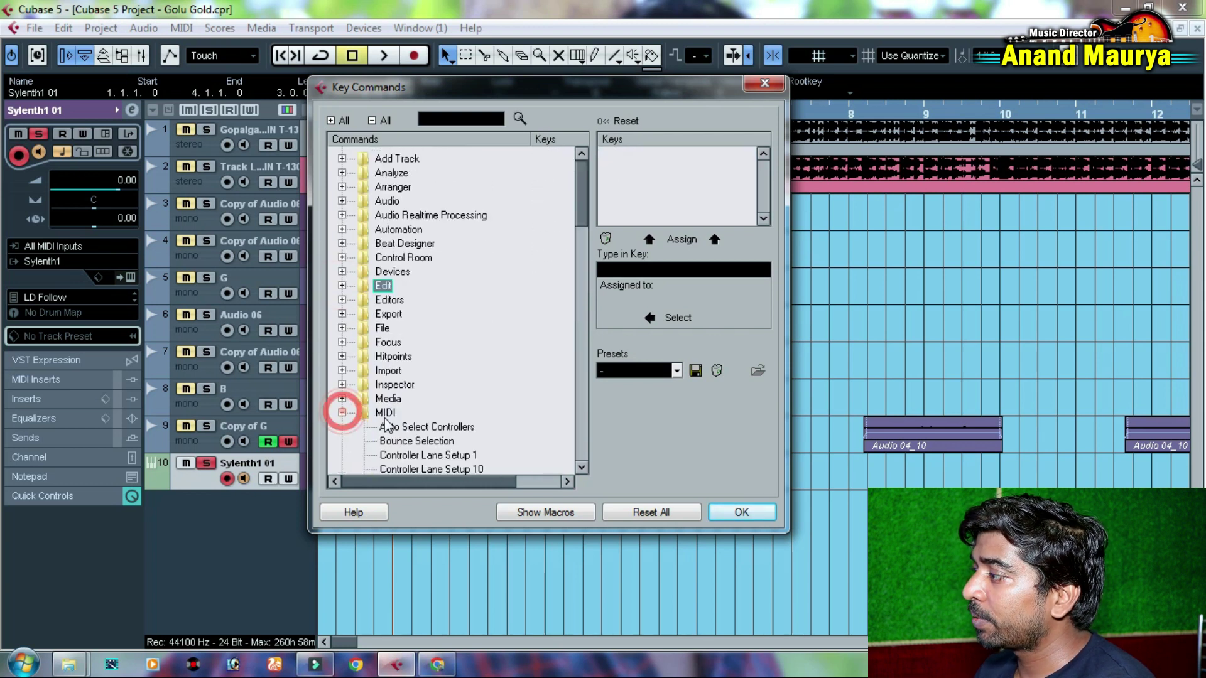
pyautogui.scroll(-6, 439, 377)
pyautogui.scroll(-6, 457, 372)
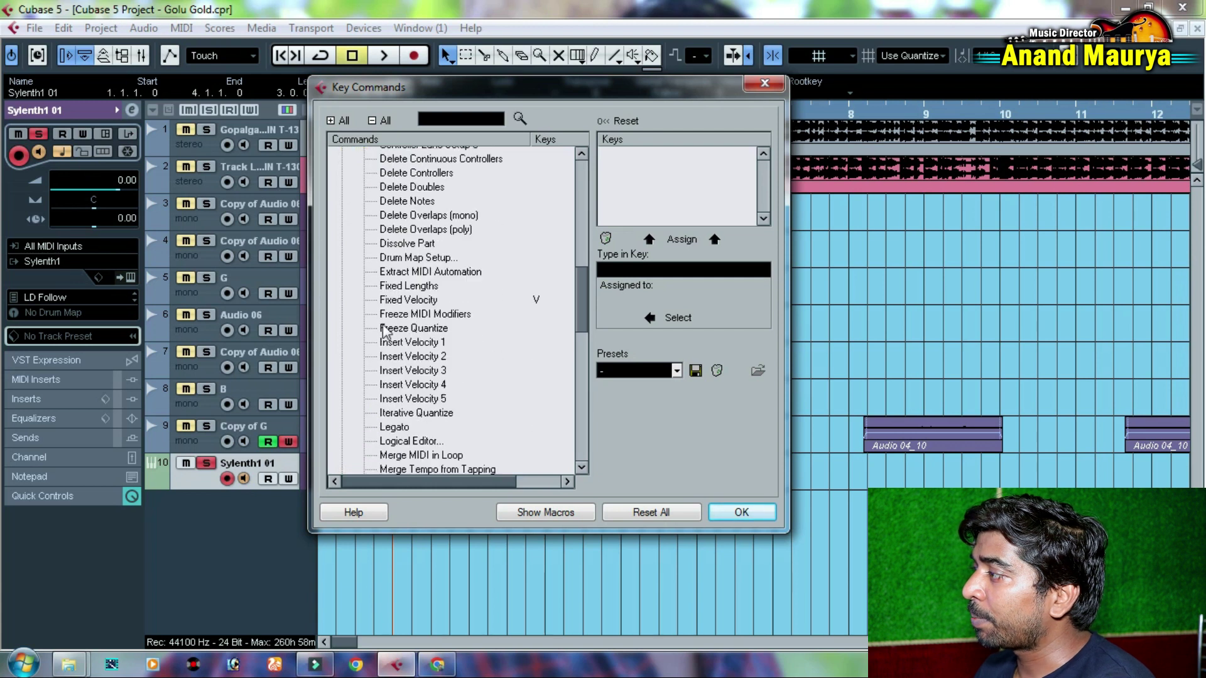
pyautogui.scroll(-3, 500, 307)
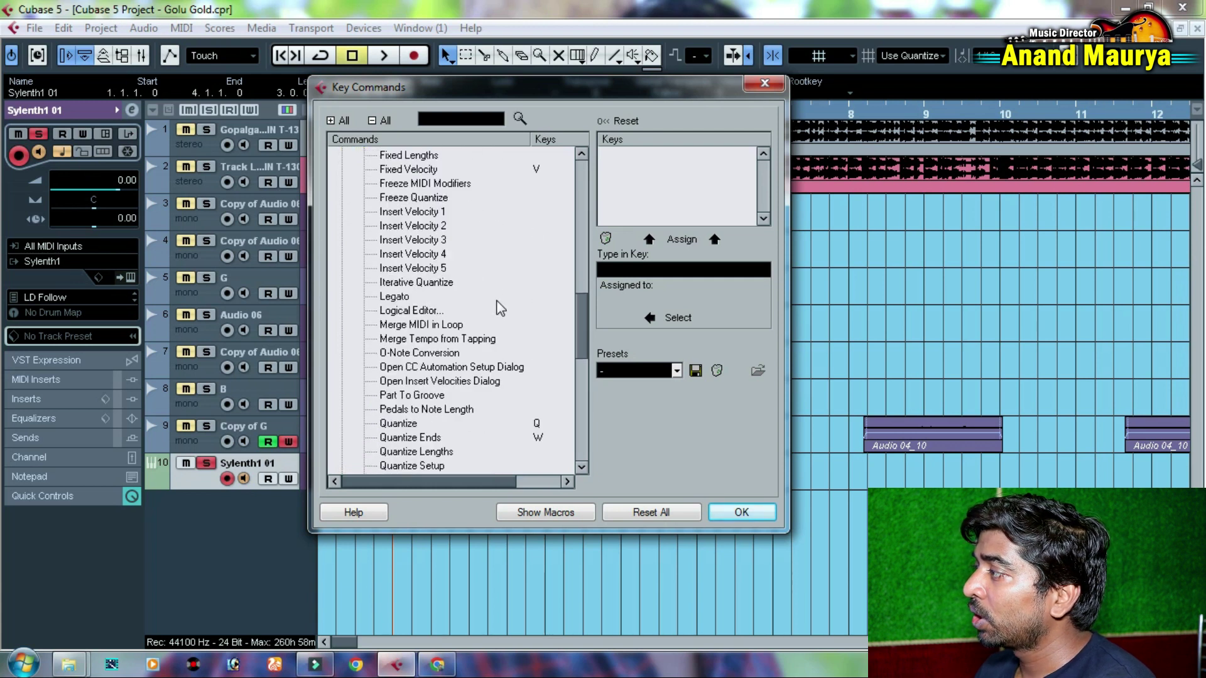
pyautogui.scroll(2, 501, 308)
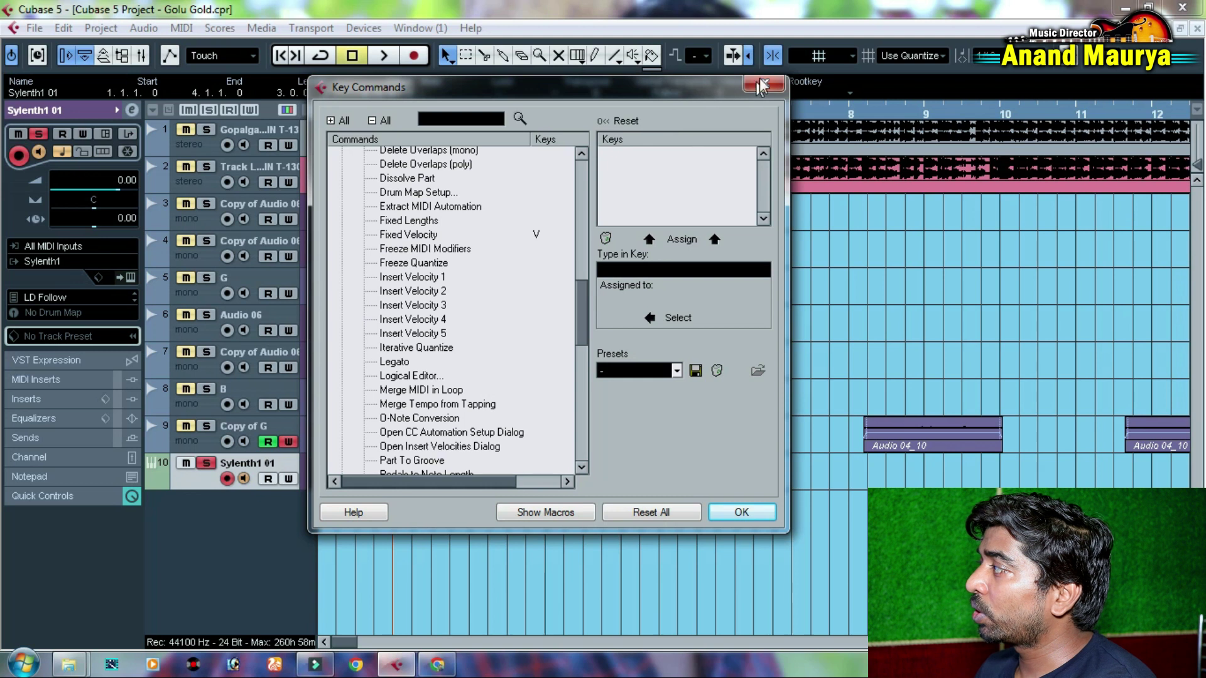
pyautogui.click(428, 238)
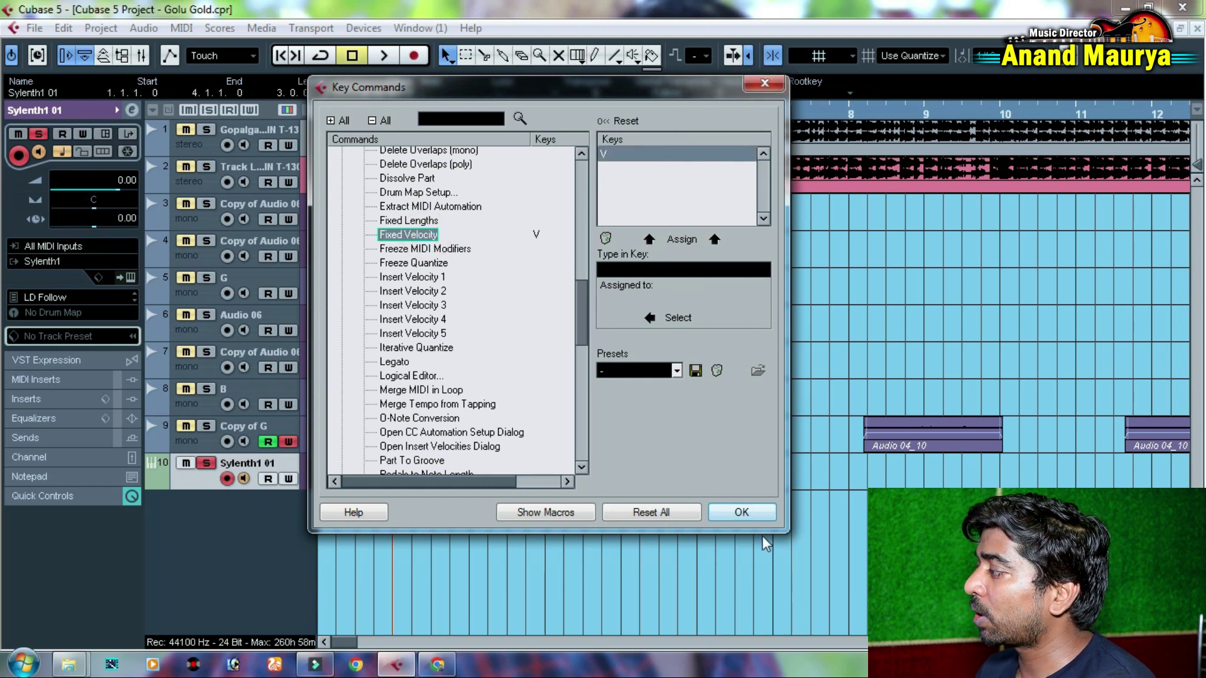
pyautogui.click(764, 82)
# Reopen the Sylenth1 01 part, select the G#3 and B3 notes, and close the Key Editor
pyautogui.doubleClick(425, 460)
pyautogui.moveTo(559, 216); pyautogui.dragTo(735, 367)
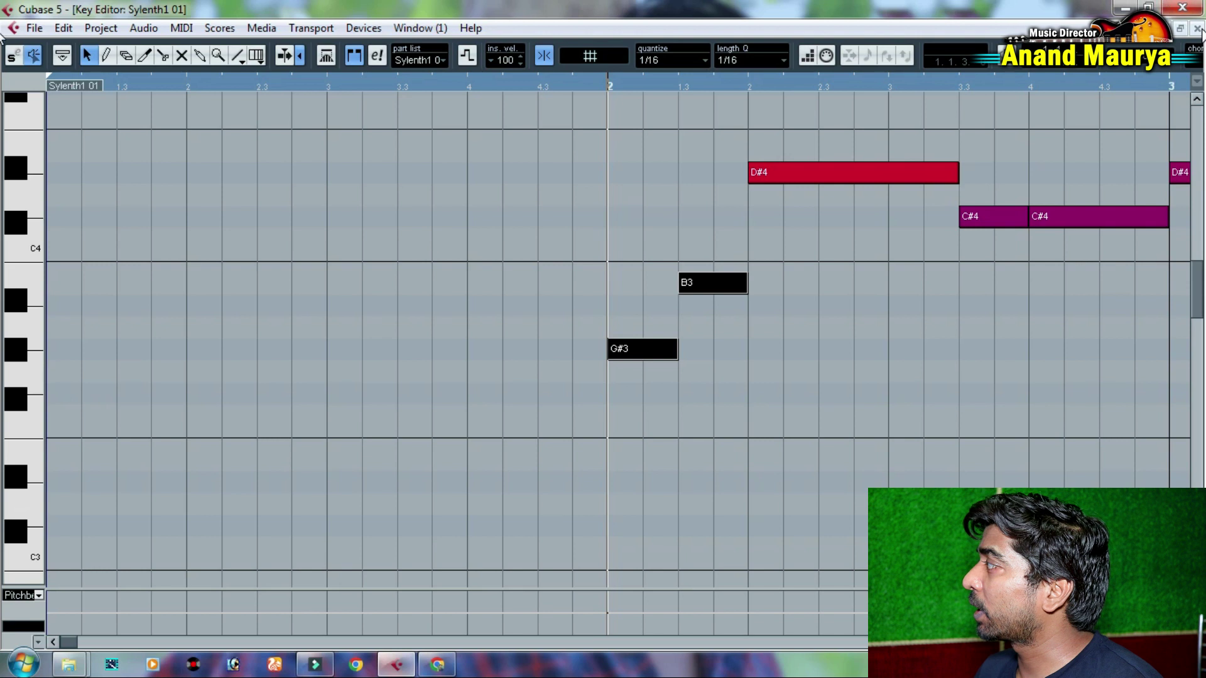
pyautogui.click(1198, 28)
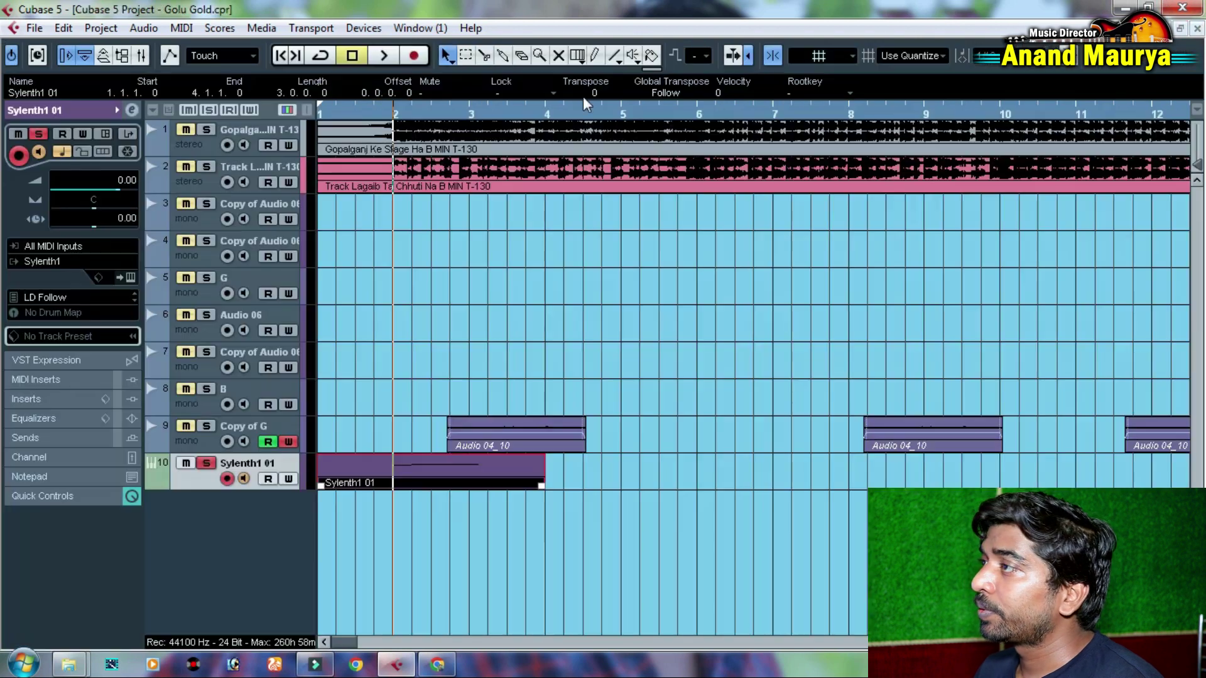
# Reopen the key command settings and check the keys assigned to Quantize and Quantize Ends in the MIDI category
pyautogui.click(33, 29)
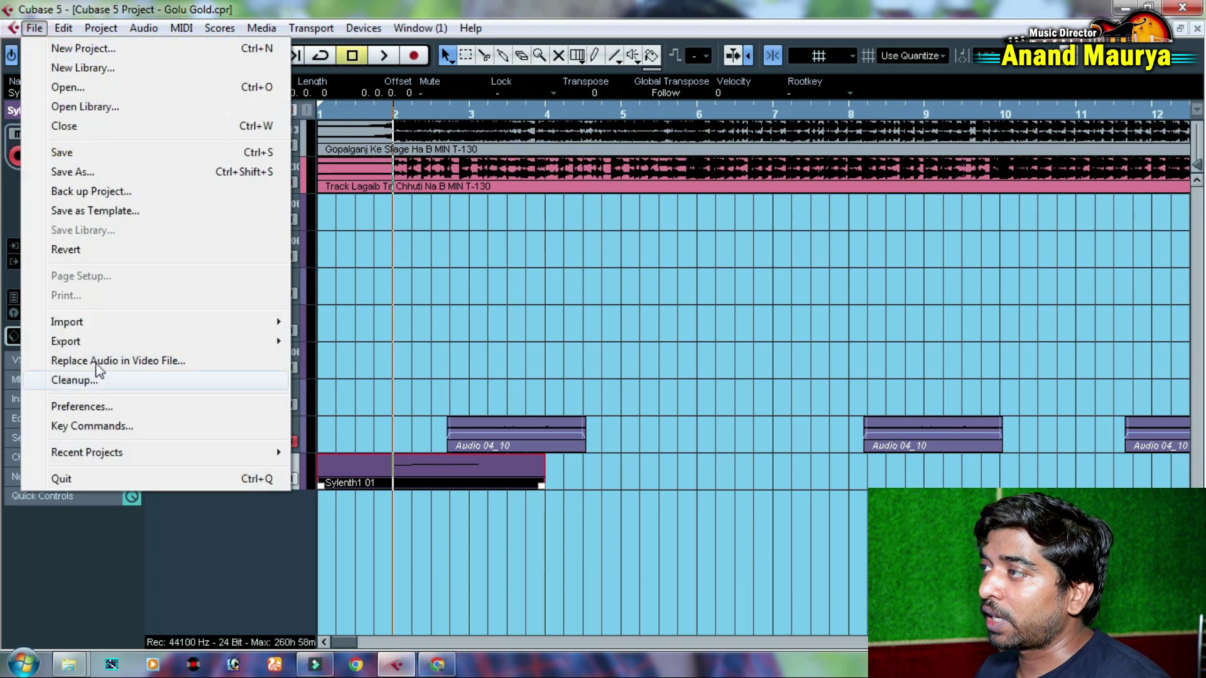
pyautogui.click(105, 427)
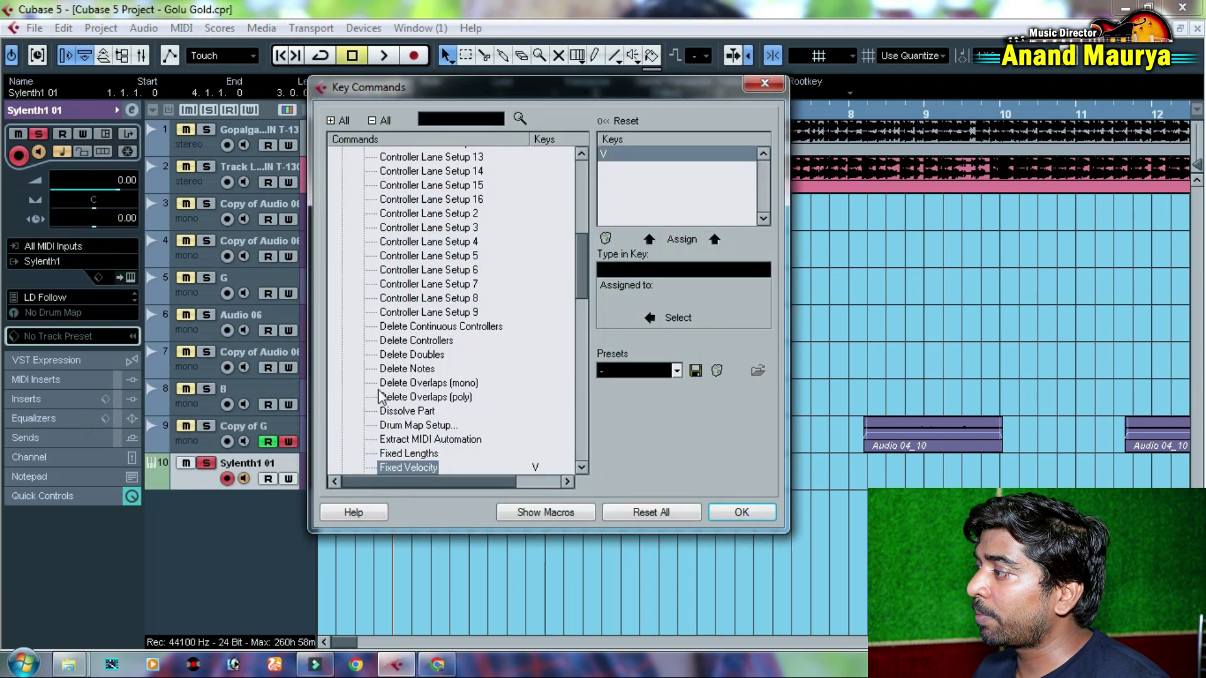
pyautogui.scroll(-3, 579, 274)
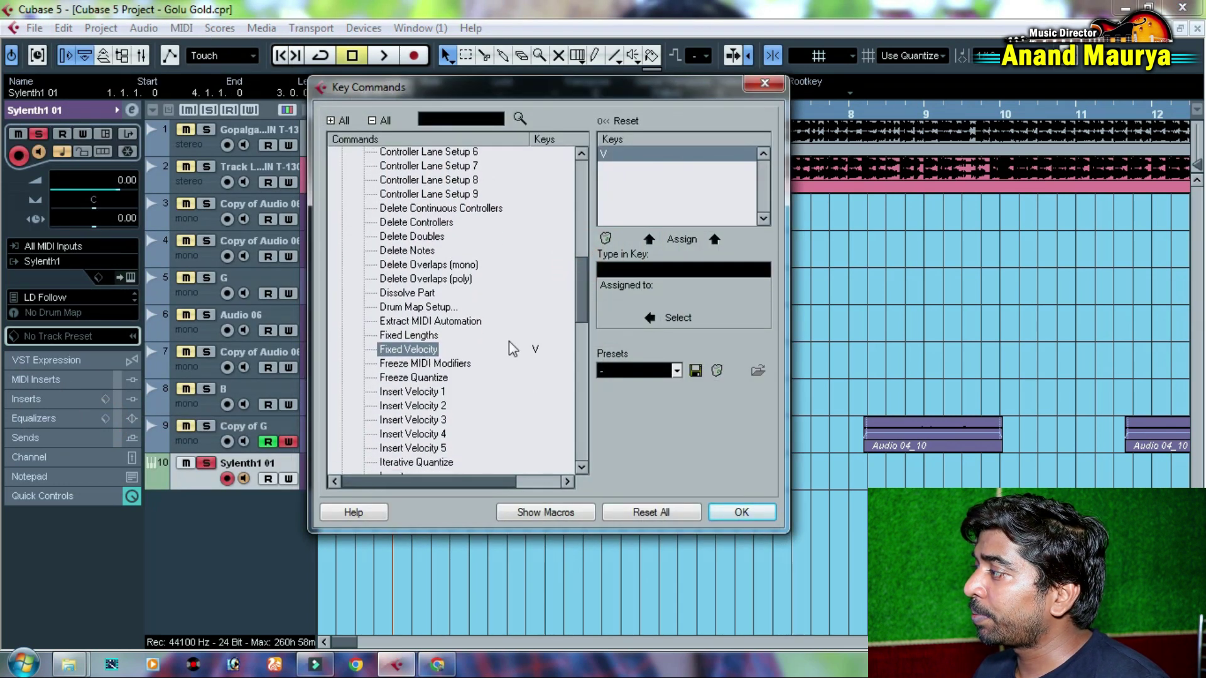
pyautogui.scroll(-5, 589, 301)
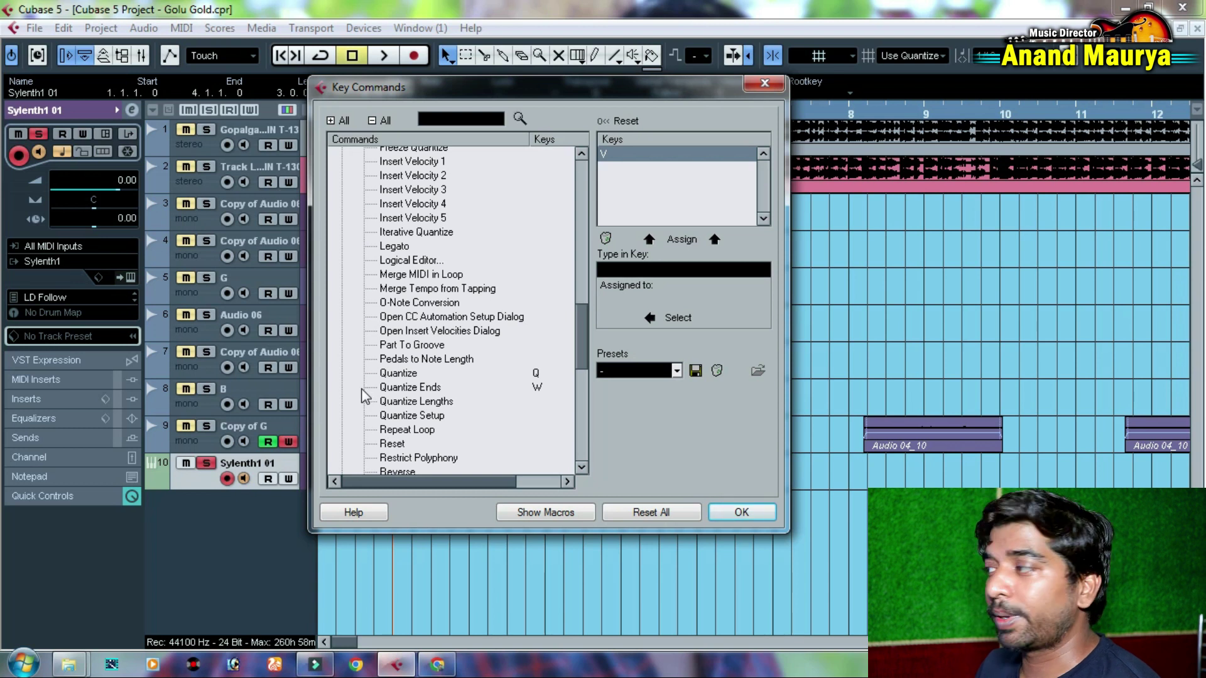
pyautogui.click(418, 387)
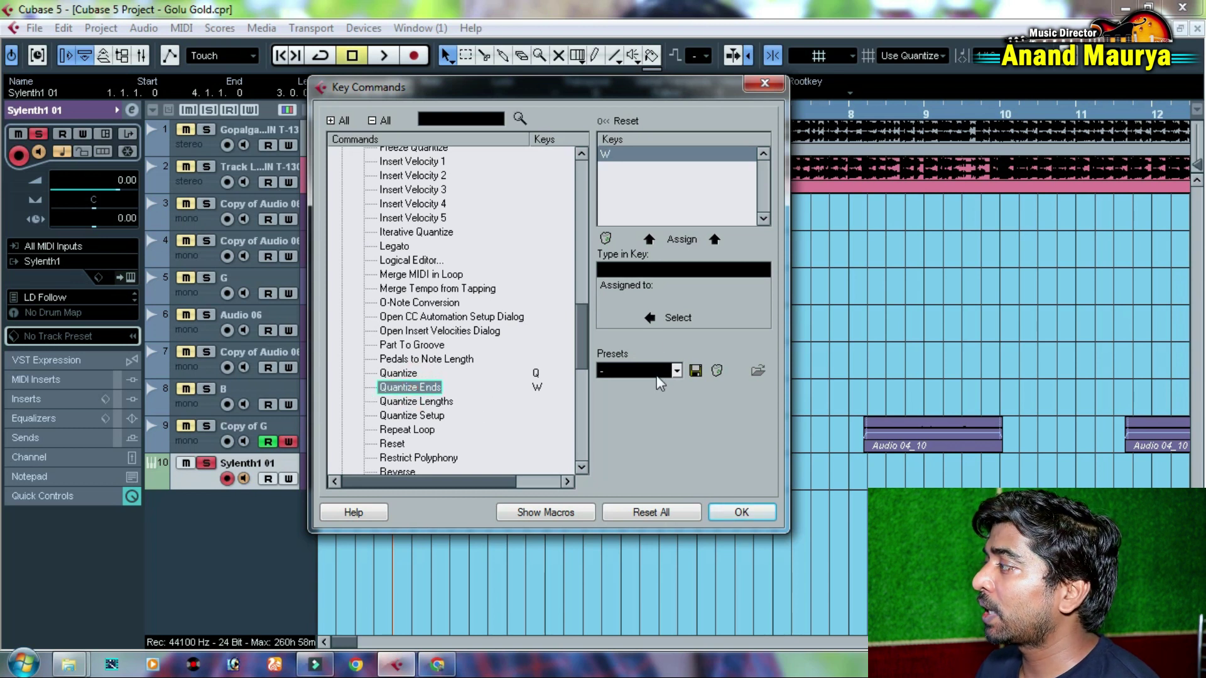
pyautogui.click(406, 375)
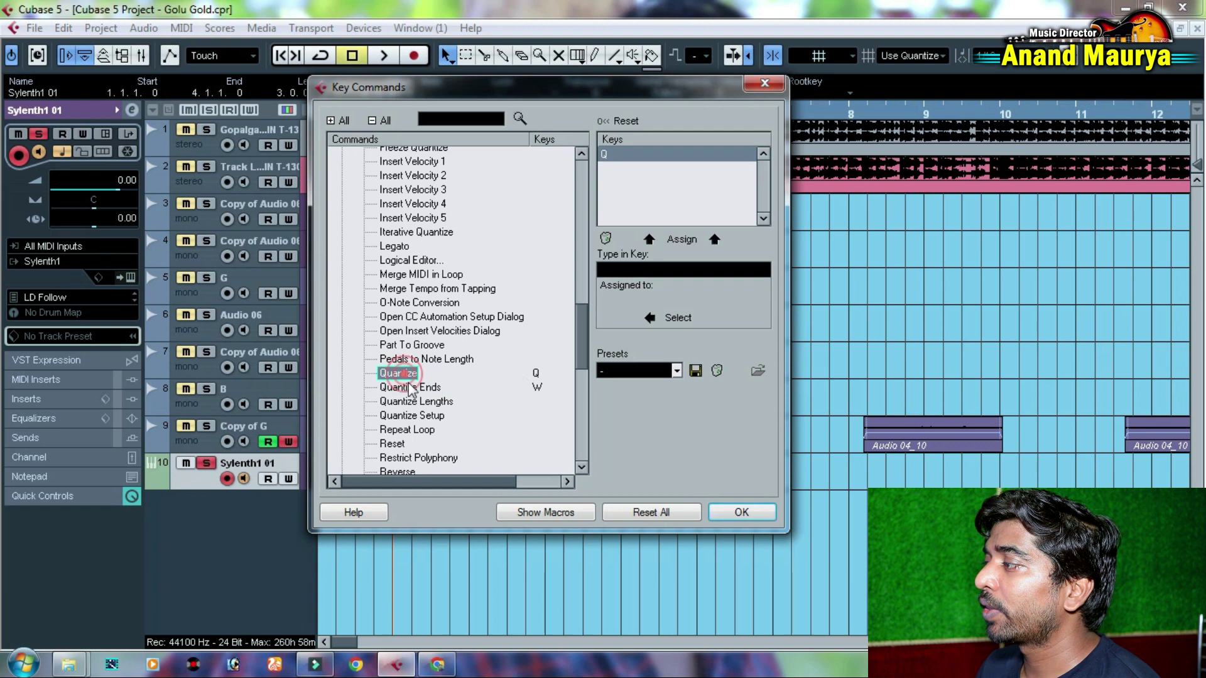
pyautogui.click(413, 389)
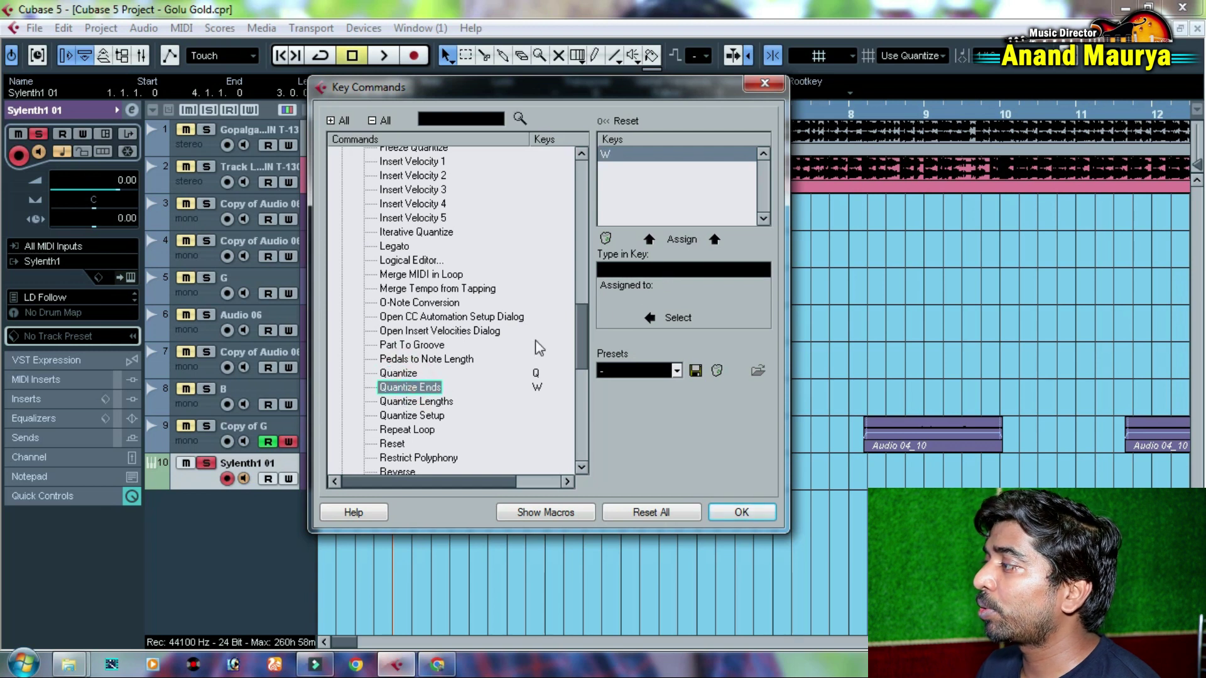
# Collapse the MIDI category and examine the commands listed under MIDI Quantize
pyautogui.scroll(3, 445, 386)
pyautogui.scroll(12, 444, 387)
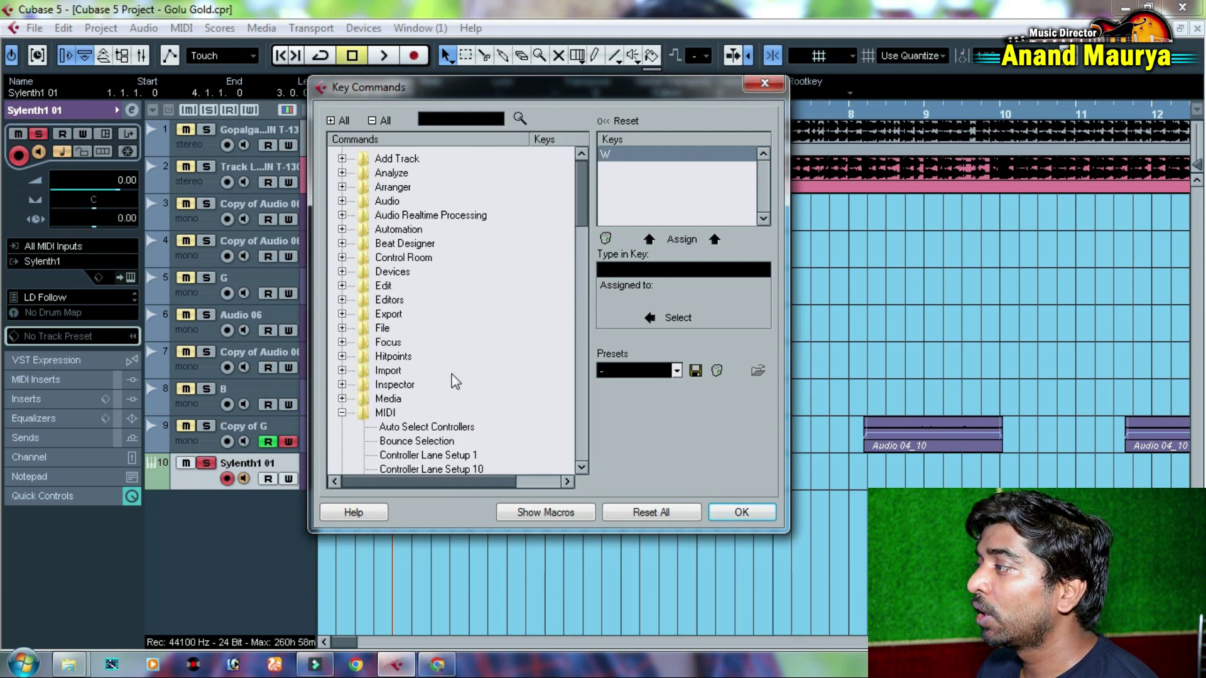
pyautogui.click(342, 413)
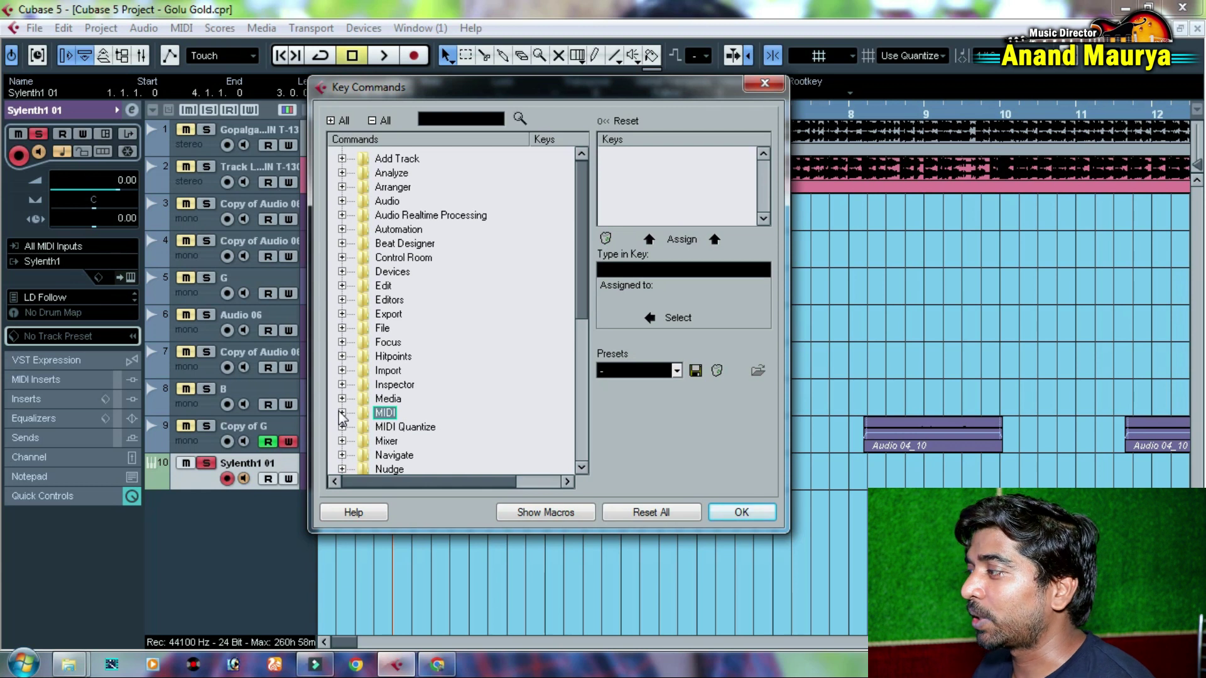
pyautogui.scroll(-5, 425, 405)
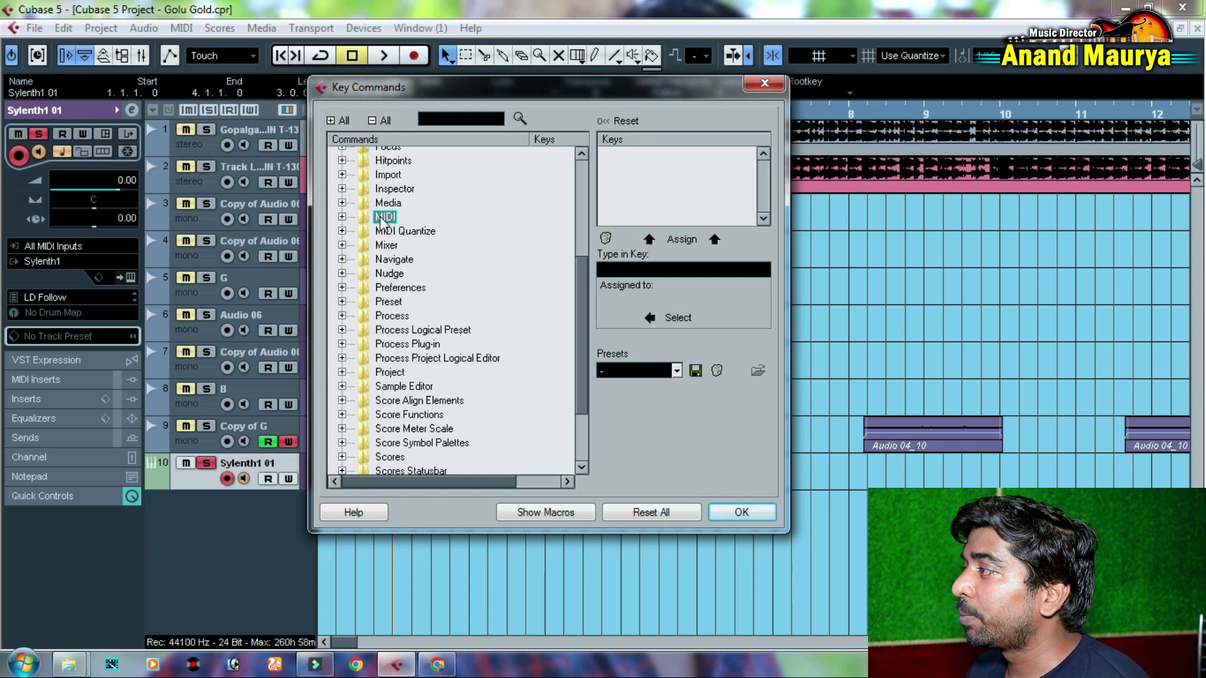
pyautogui.click(342, 231)
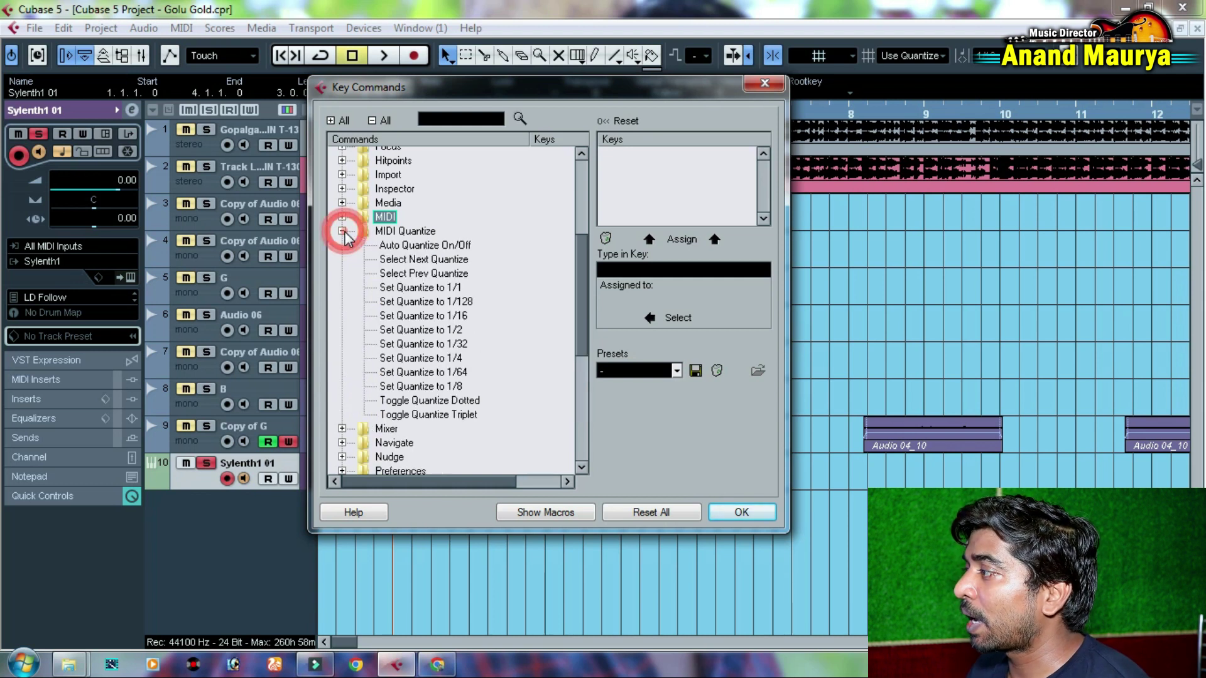
pyautogui.click(395, 232)
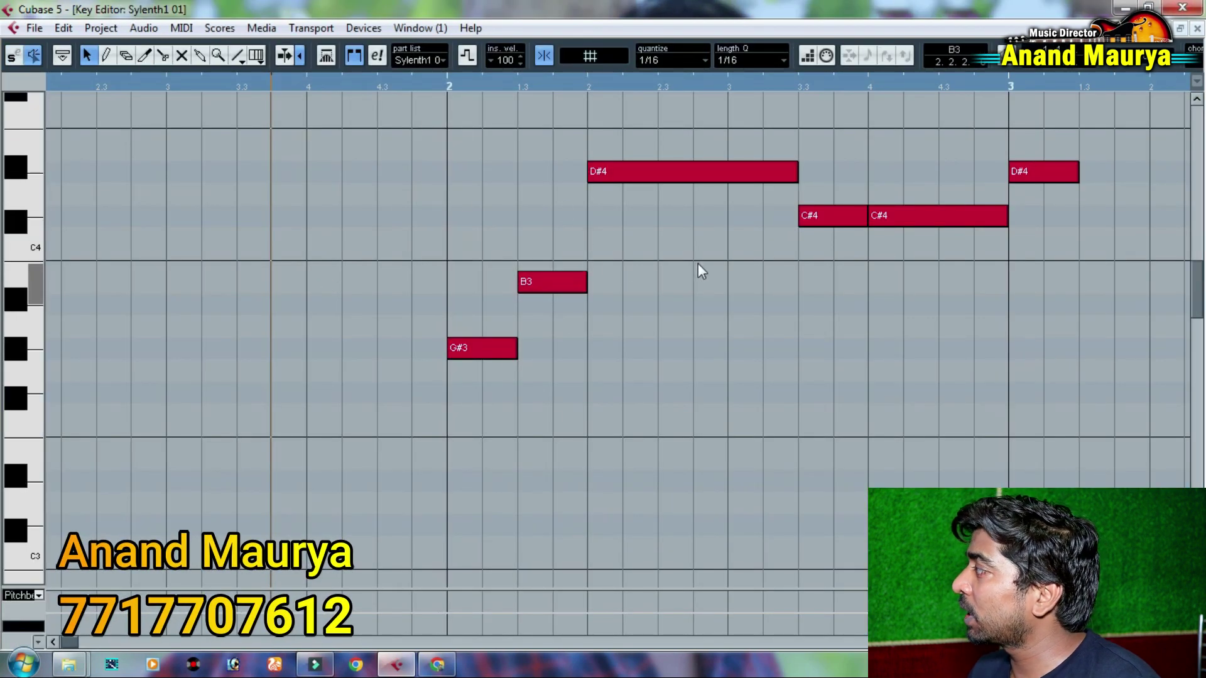
# Close the Key Editor and open the program preferences
pyautogui.click(1196, 28)
pyautogui.click(34, 28)
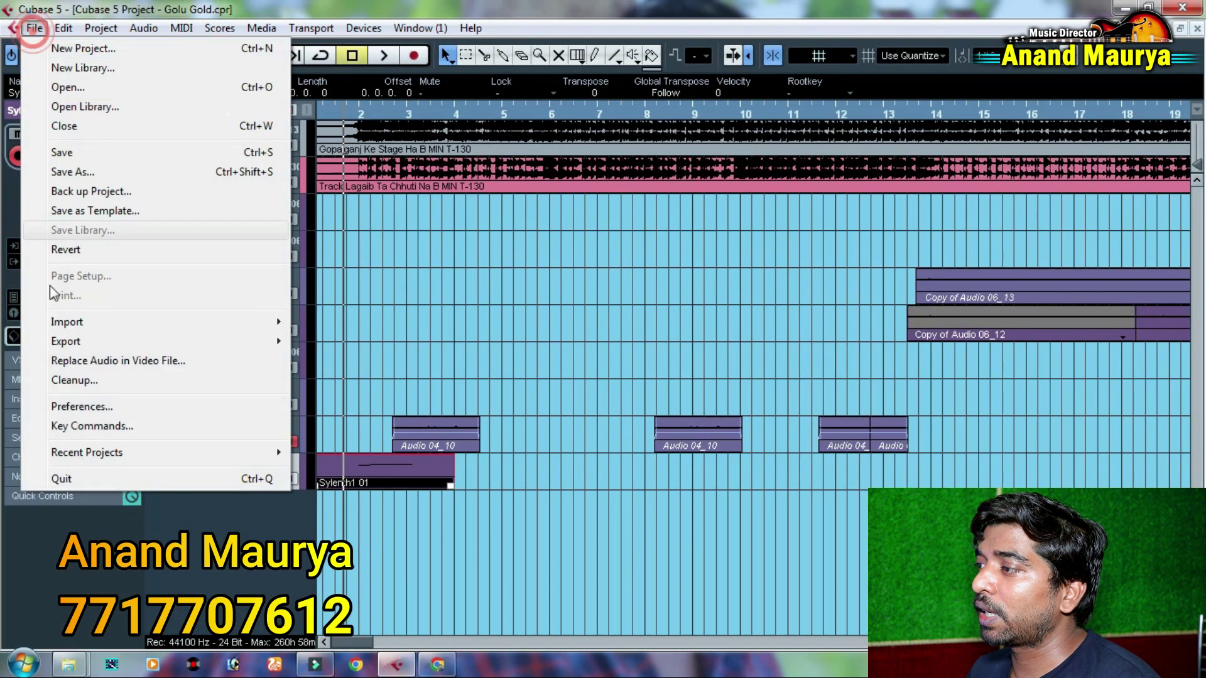
pyautogui.click(93, 412)
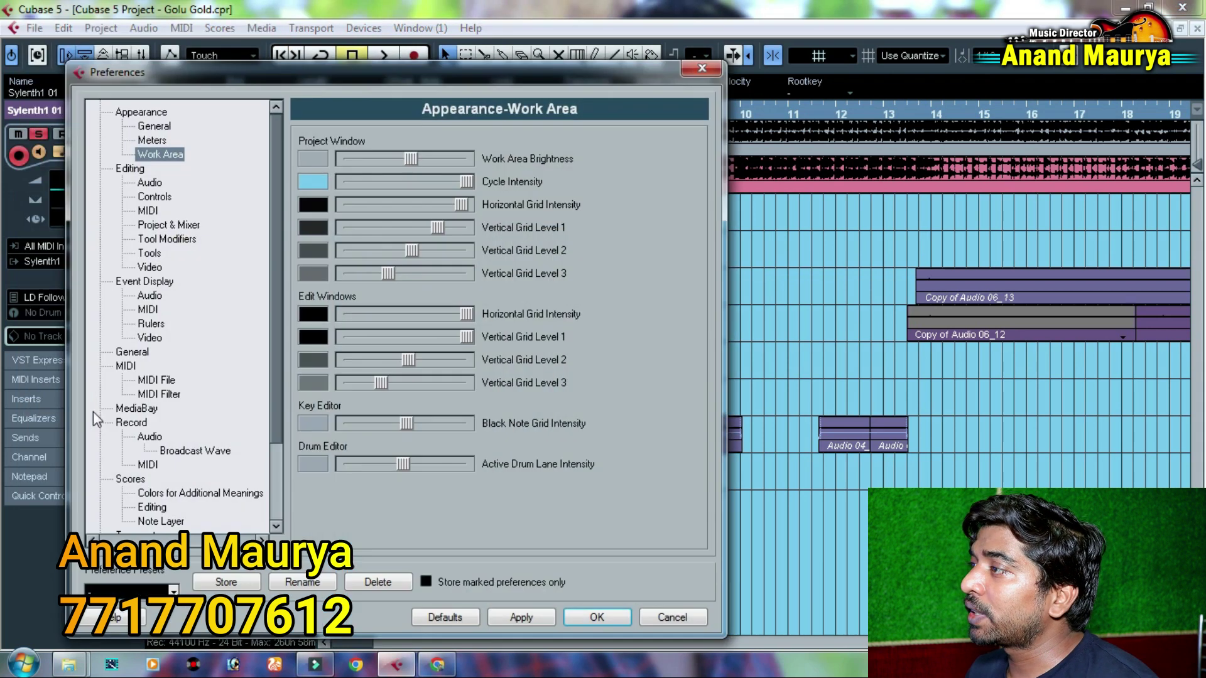